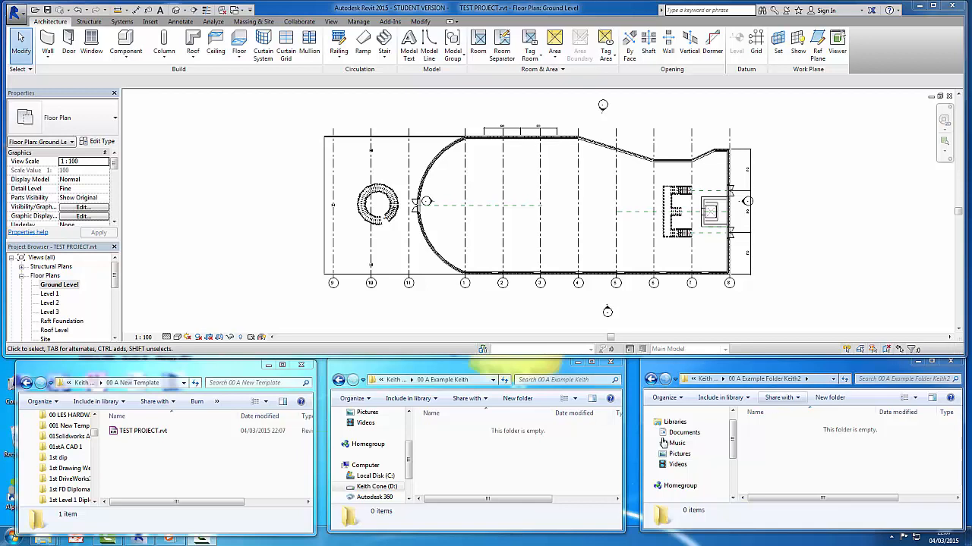
{"action": "left_click", "coordinate": [408, 447]}
{"action": "scroll", "coordinate": [408, 446], "scroll_direction": "up", "scroll_amount": 3}
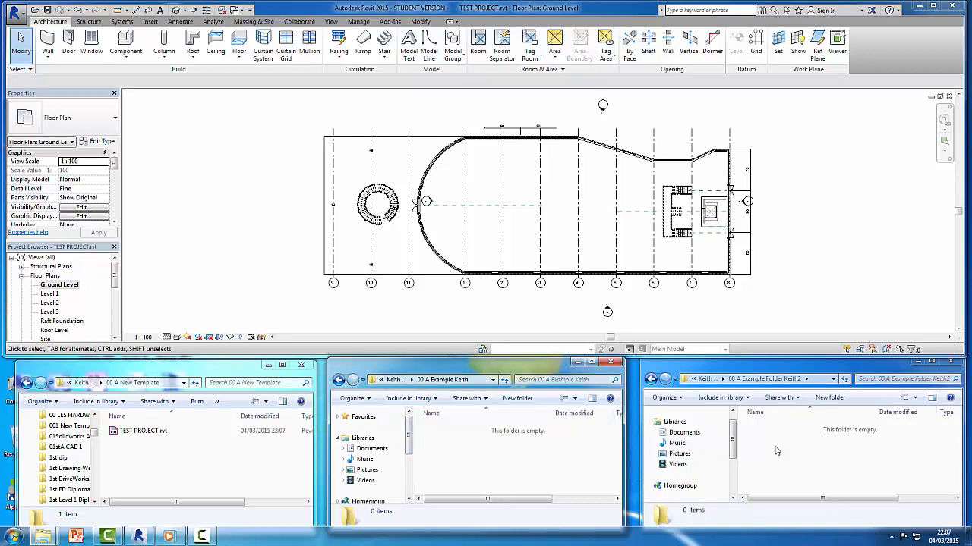
{"action": "left_click", "coordinate": [735, 434]}
{"action": "scroll", "coordinate": [735, 434], "scroll_direction": "up", "scroll_amount": 3}
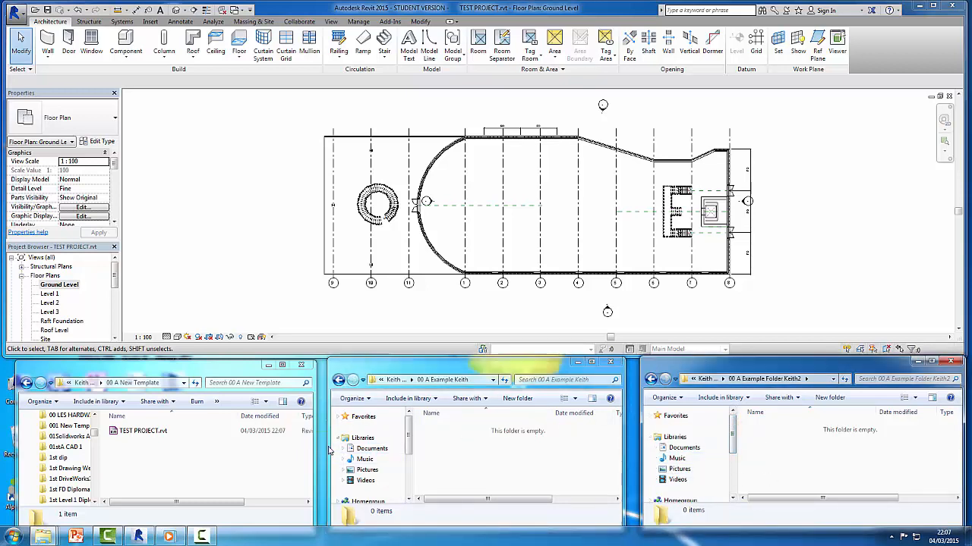
Save the project several times to generate numbered backup files in the 00 A New Template folder
{"action": "left_click", "coordinate": [48, 10]}
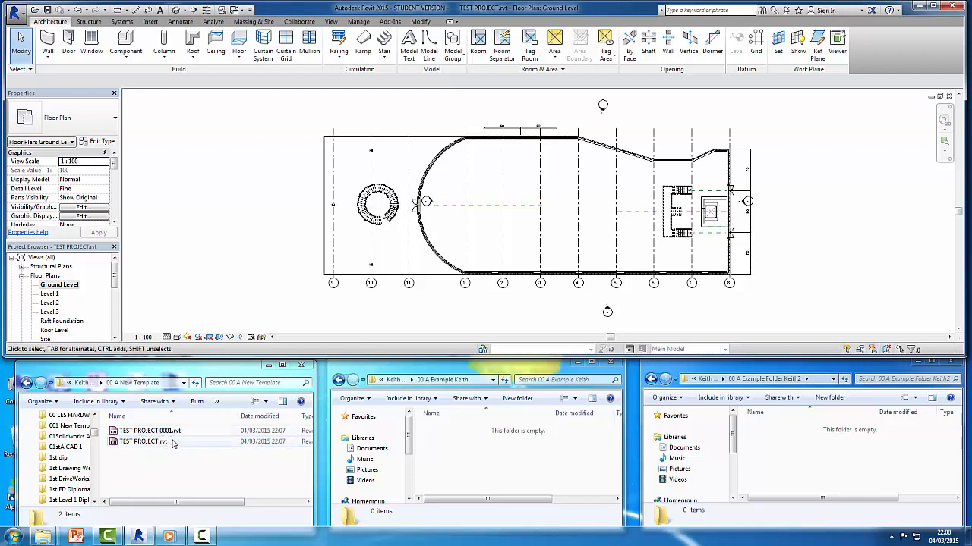
{"action": "left_click", "coordinate": [48, 11]}
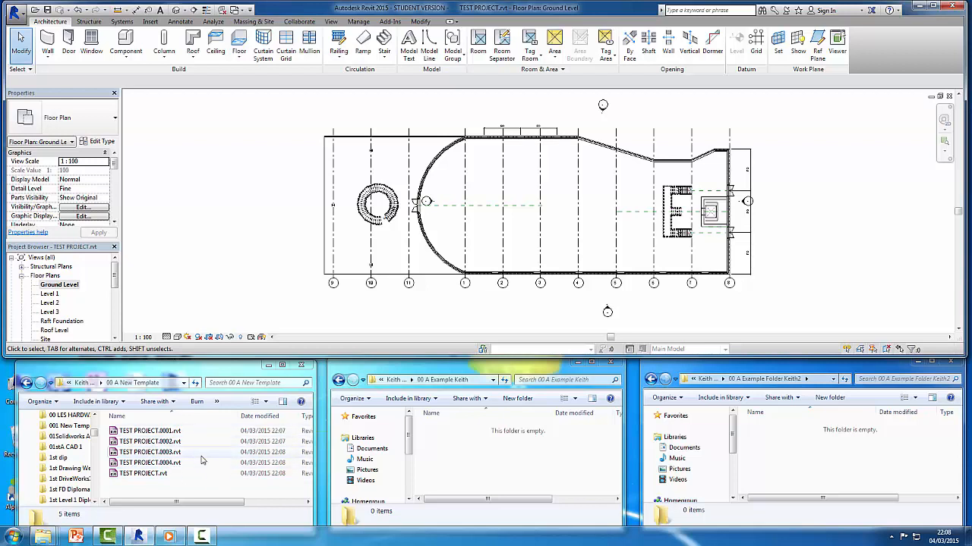
Start saving TEST PROJECT.rvt as a project and set the maximum backups to 3 in the file save options
{"action": "left_click", "coordinate": [25, 11]}
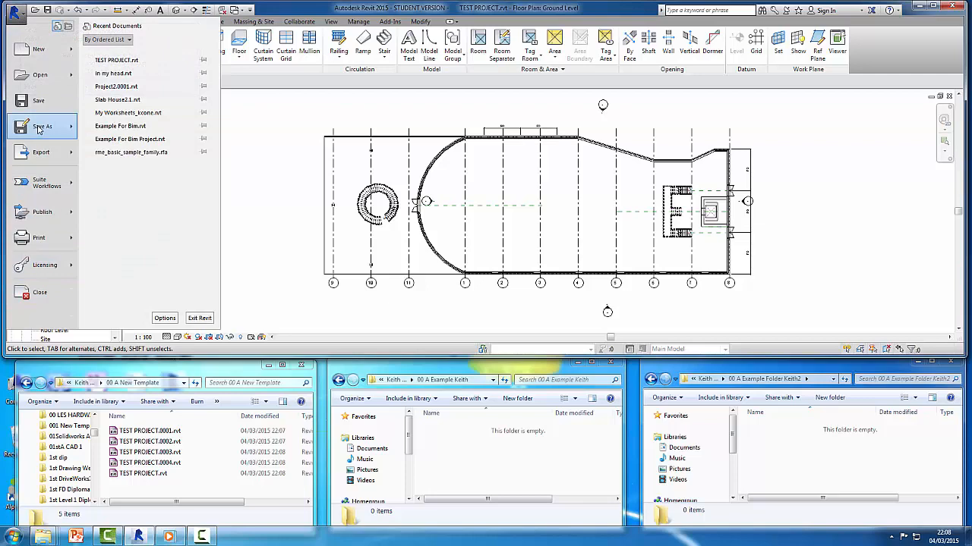
{"action": "mouse_move", "coordinate": [57, 119]}
{"action": "left_click", "coordinate": [118, 71]}
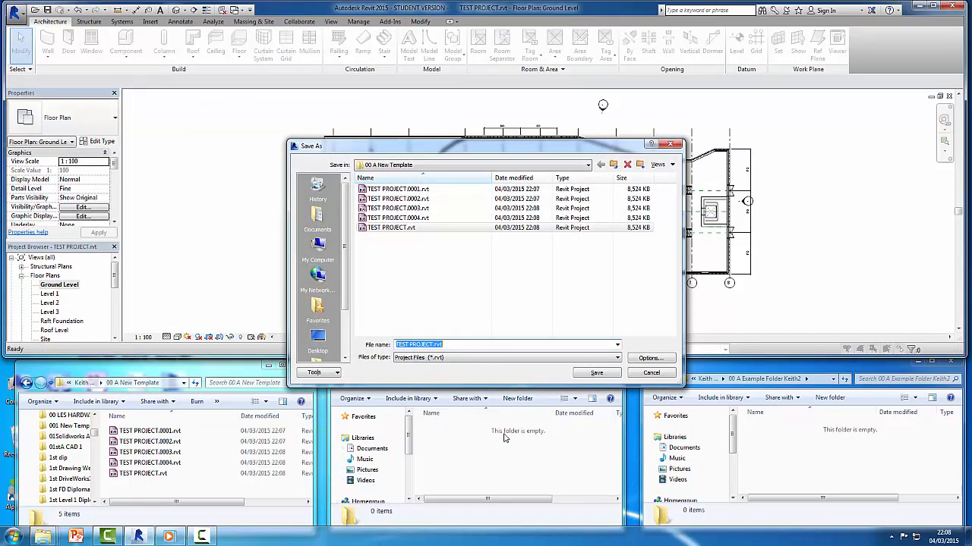
{"action": "left_click", "coordinate": [651, 360]}
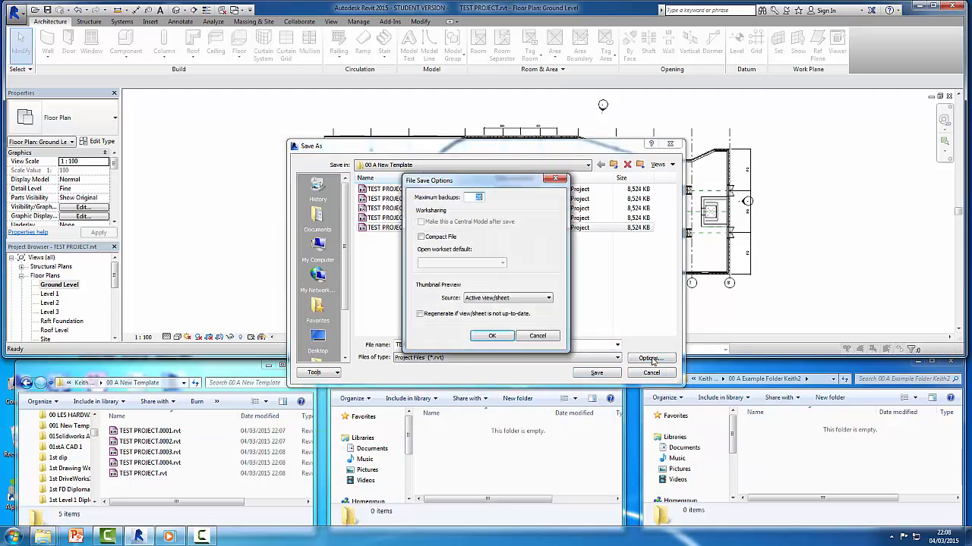
{"action": "left_click_drag", "start_coordinate": [490, 182], "coordinate": [705, 120]}
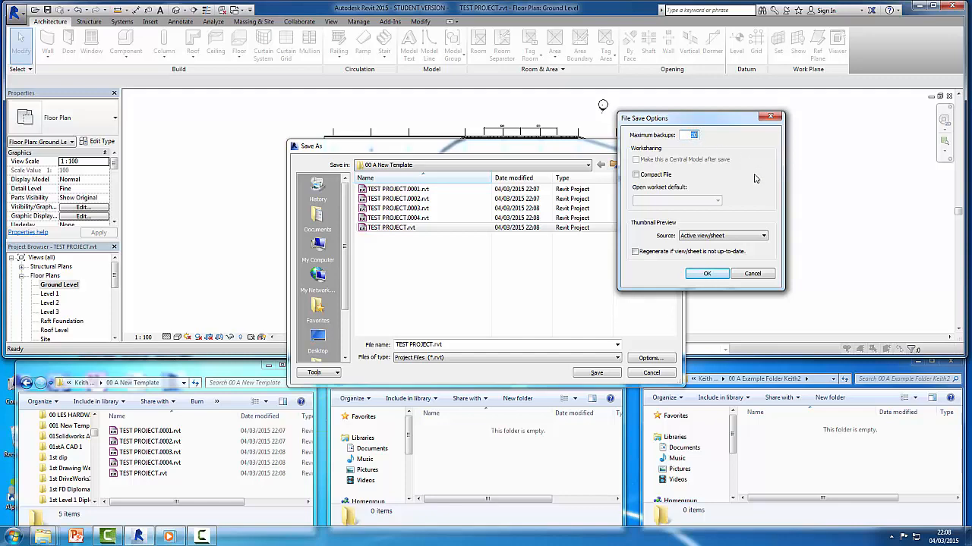
{"action": "type", "text": "3"}
{"action": "left_click", "coordinate": [707, 275]}
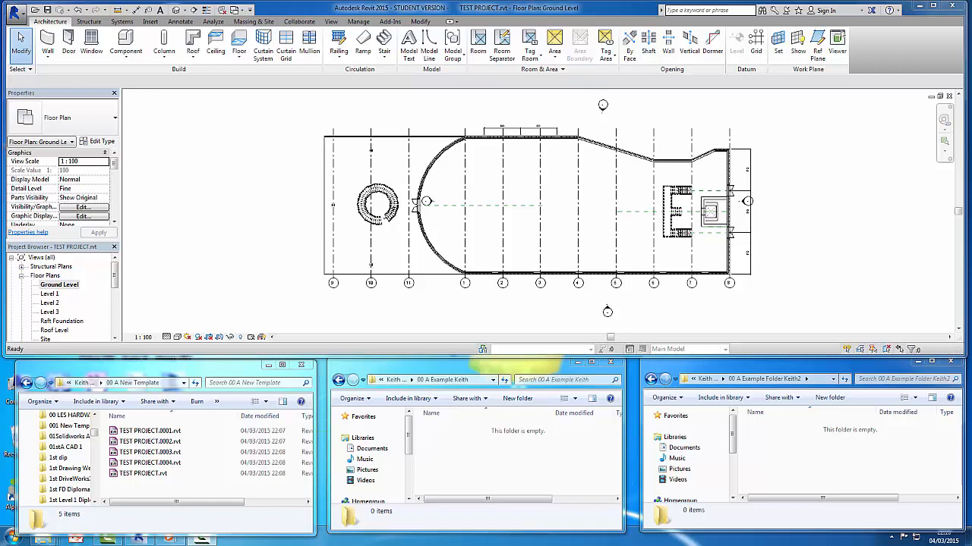
Delete the backup files TEST PROJECT.0001.rvt, TEST PROJECT.0002.rvt and TEST PROJECT.0003.rvt from the 00 A New Template folder
{"action": "right_click", "coordinate": [164, 433]}
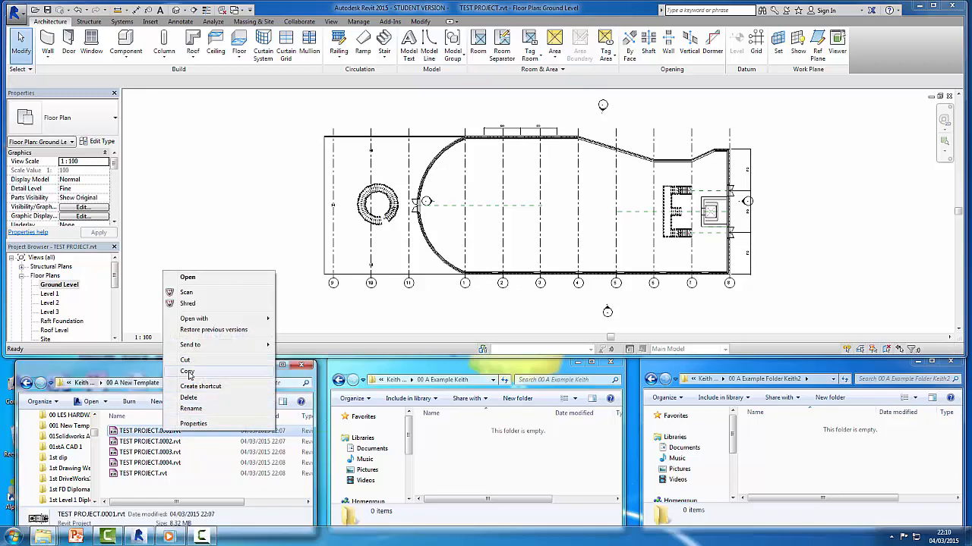
{"action": "left_click", "coordinate": [188, 397]}
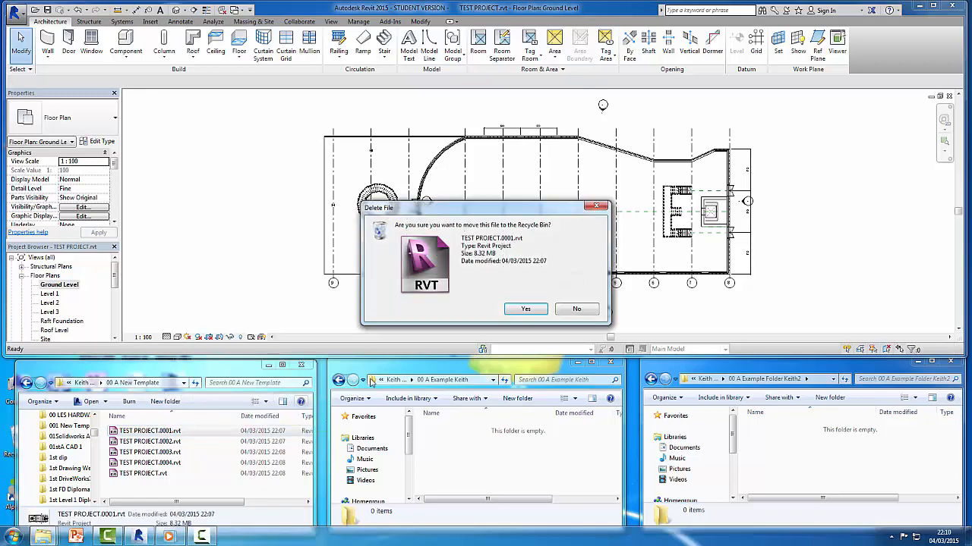
{"action": "left_click", "coordinate": [524, 311]}
{"action": "right_click", "coordinate": [165, 431]}
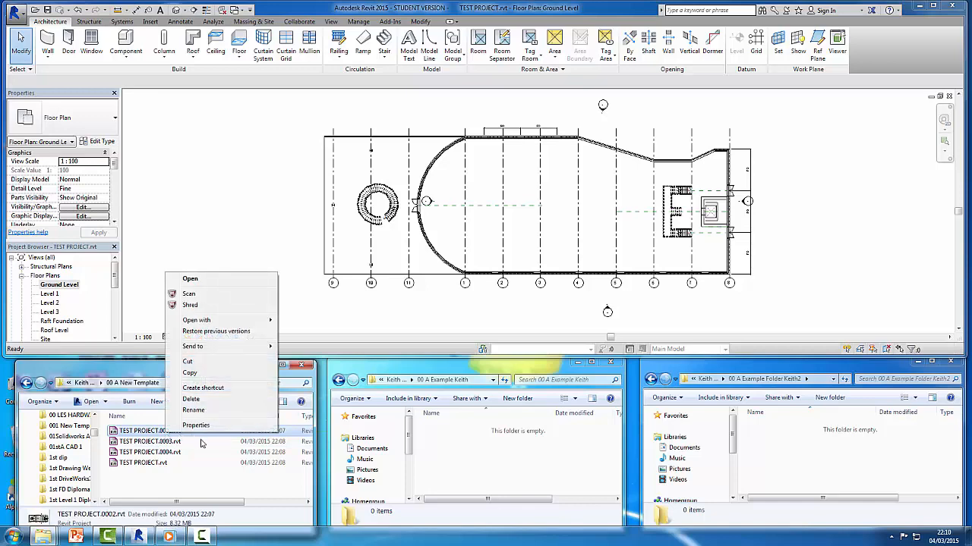
{"action": "left_click", "coordinate": [191, 398]}
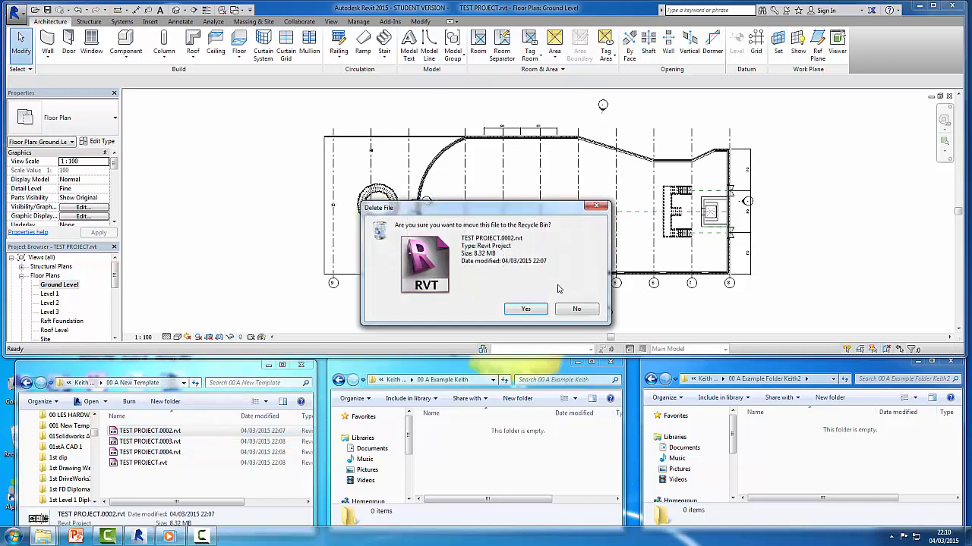
{"action": "left_click", "coordinate": [525, 309]}
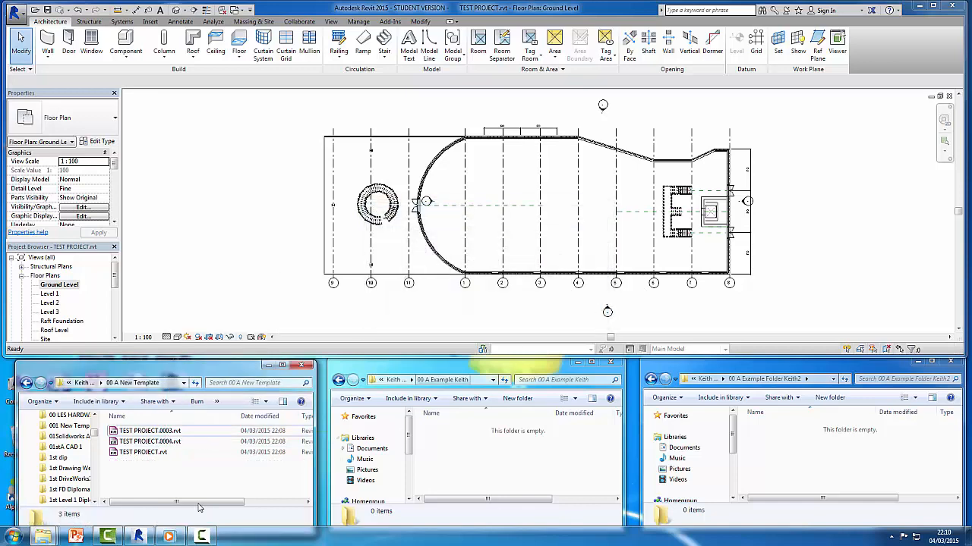
{"action": "right_click", "coordinate": [165, 433]}
{"action": "left_click", "coordinate": [220, 398]}
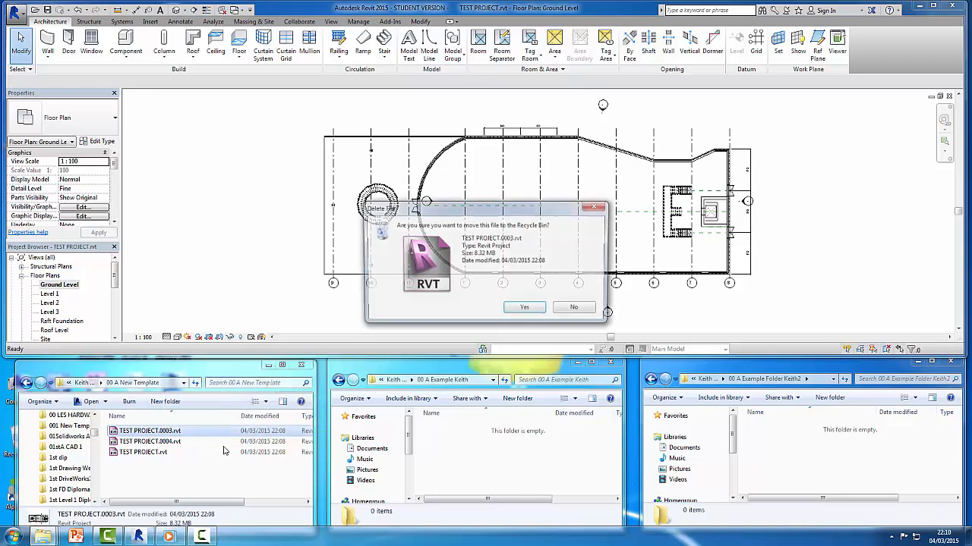
{"action": "key", "text": "Return"}
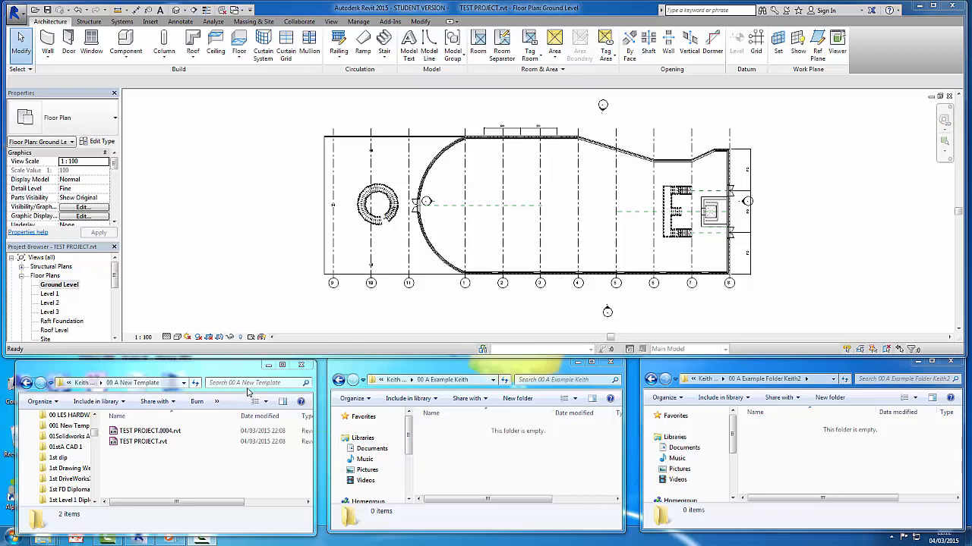
Open the program options and examine the General and User Interface settings
{"action": "left_click", "coordinate": [25, 16]}
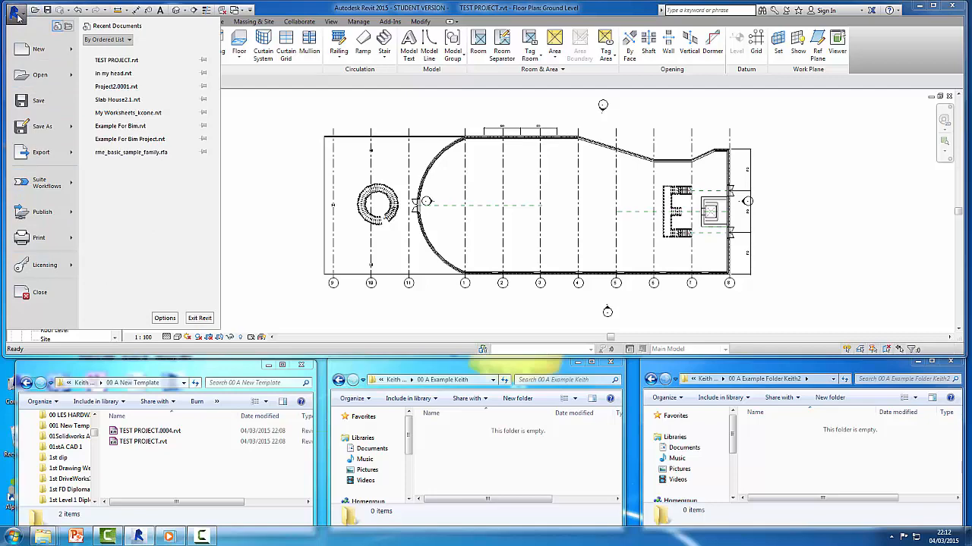
{"action": "left_click", "coordinate": [165, 318]}
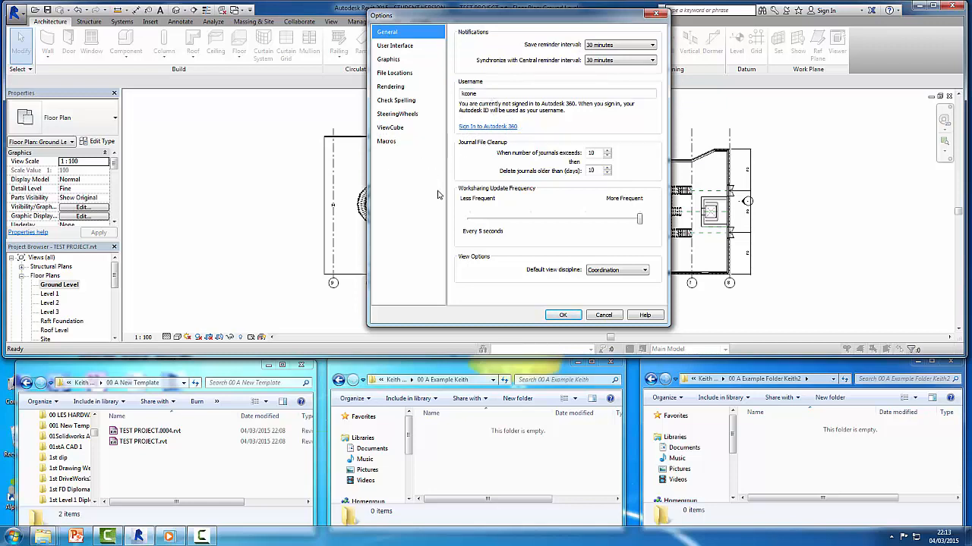
{"action": "left_click", "coordinate": [397, 46]}
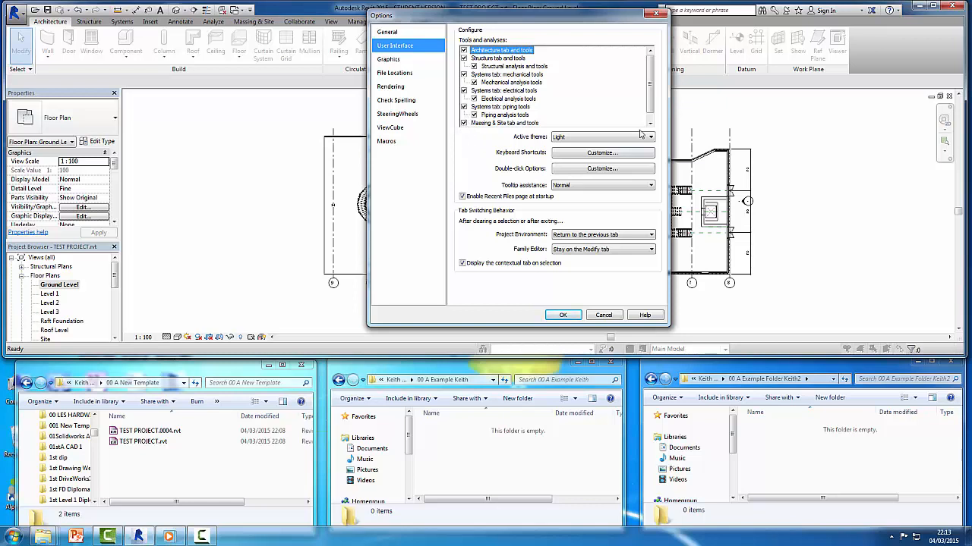
{"action": "scroll", "coordinate": [649, 84], "scroll_direction": "down", "scroll_amount": 1}
{"action": "scroll", "coordinate": [648, 86], "scroll_direction": "up", "scroll_amount": 1}
Set the default path for user files to the 00 A Example Folder ending in 2 on drive D and accept the options
{"action": "left_click", "coordinate": [406, 75]}
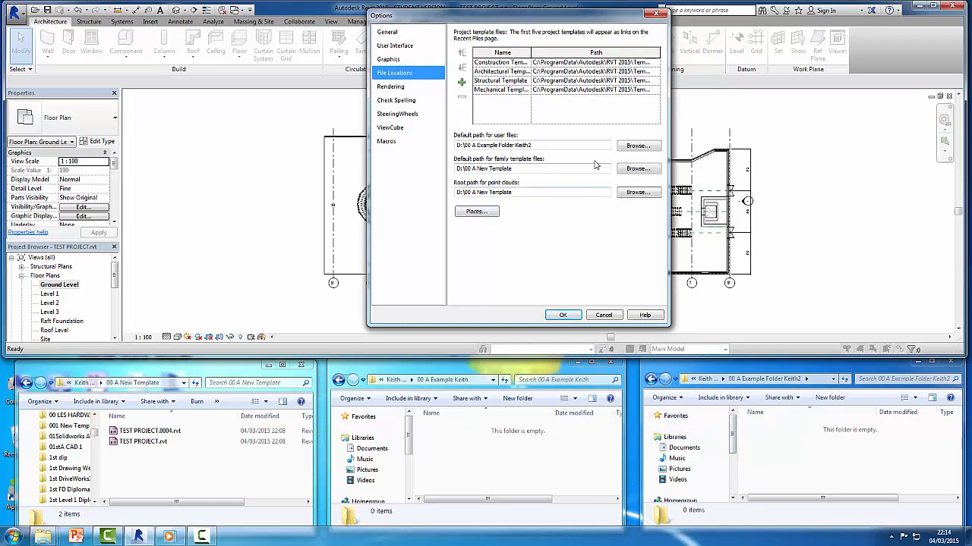
{"action": "left_click", "coordinate": [634, 147]}
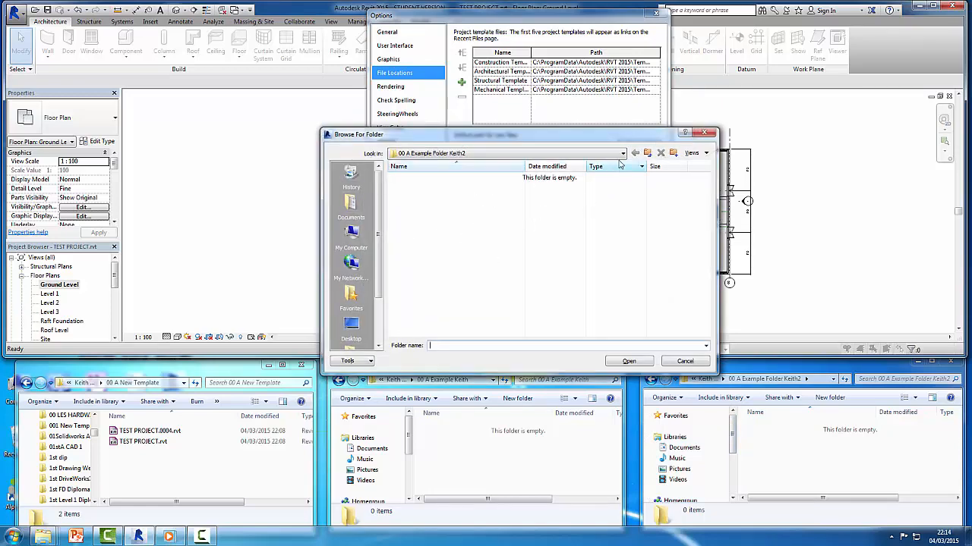
{"action": "left_click", "coordinate": [456, 153]}
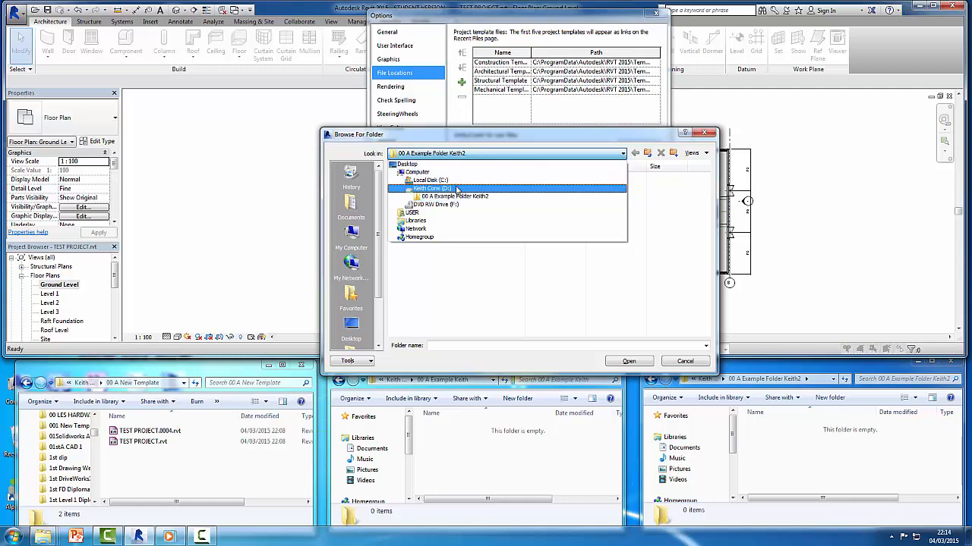
{"action": "left_click", "coordinate": [457, 194]}
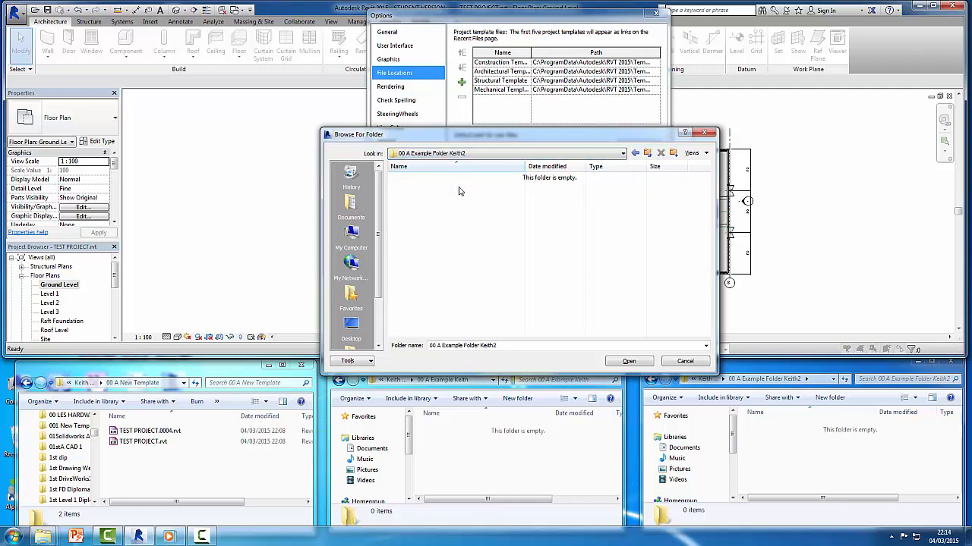
{"action": "left_click", "coordinate": [622, 152]}
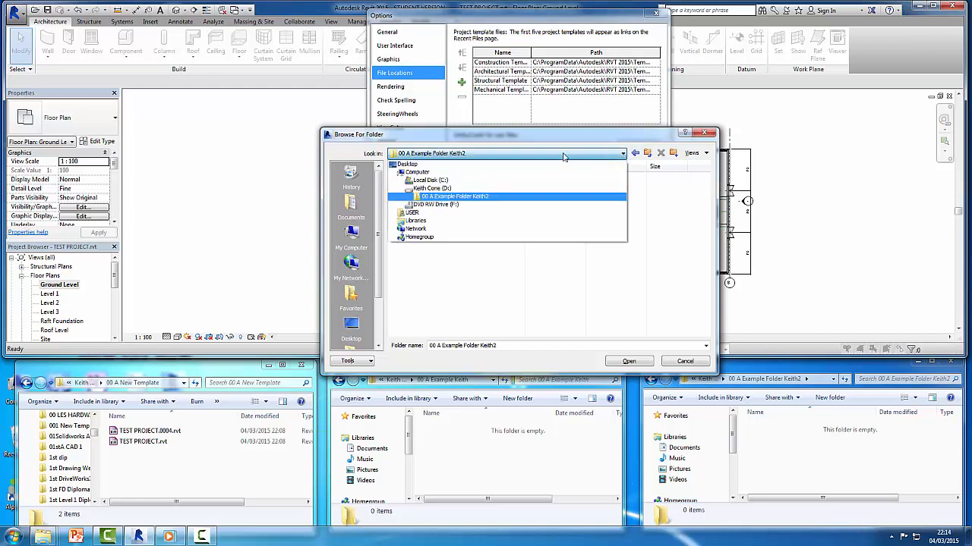
{"action": "left_click", "coordinate": [455, 185]}
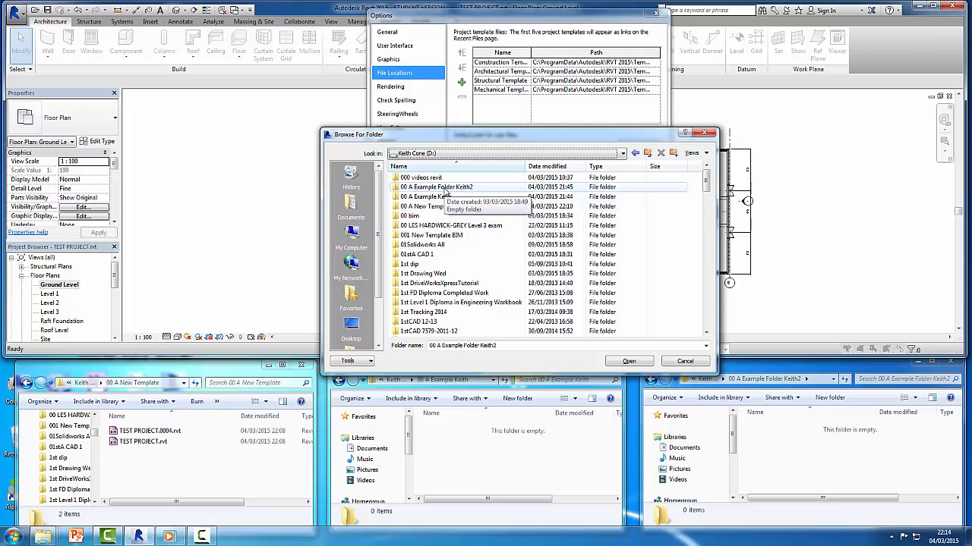
{"action": "double_click", "coordinate": [446, 190]}
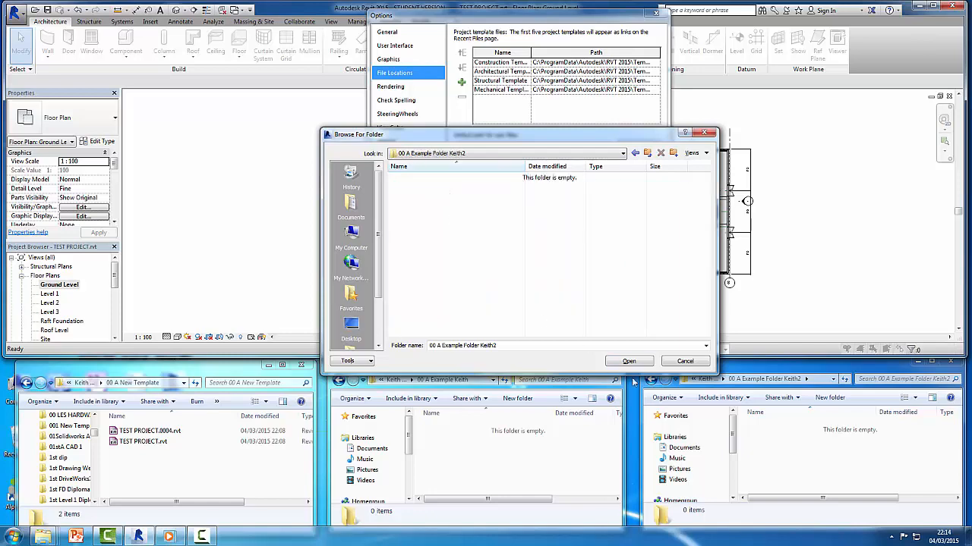
{"action": "left_click", "coordinate": [629, 361]}
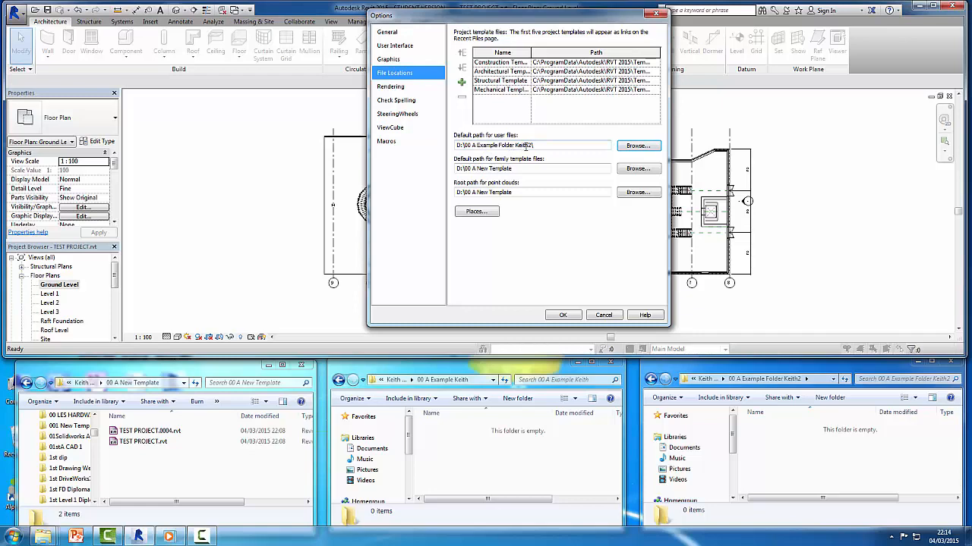
{"action": "left_click", "coordinate": [565, 315]}
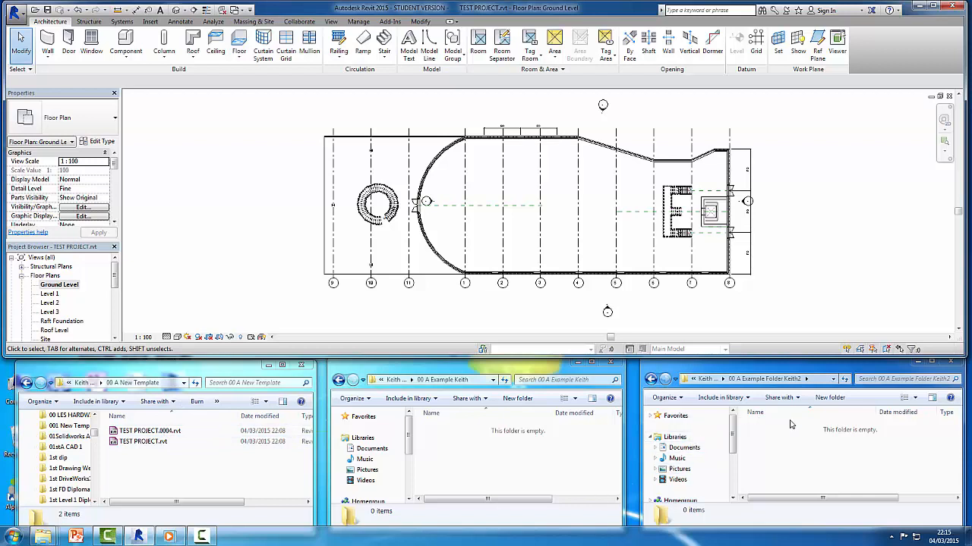
Enable worksharing with levels and grids in Shared Levels and Grids and remaining elements in Workset1, and accept the worksets
{"action": "left_click", "coordinate": [824, 437]}
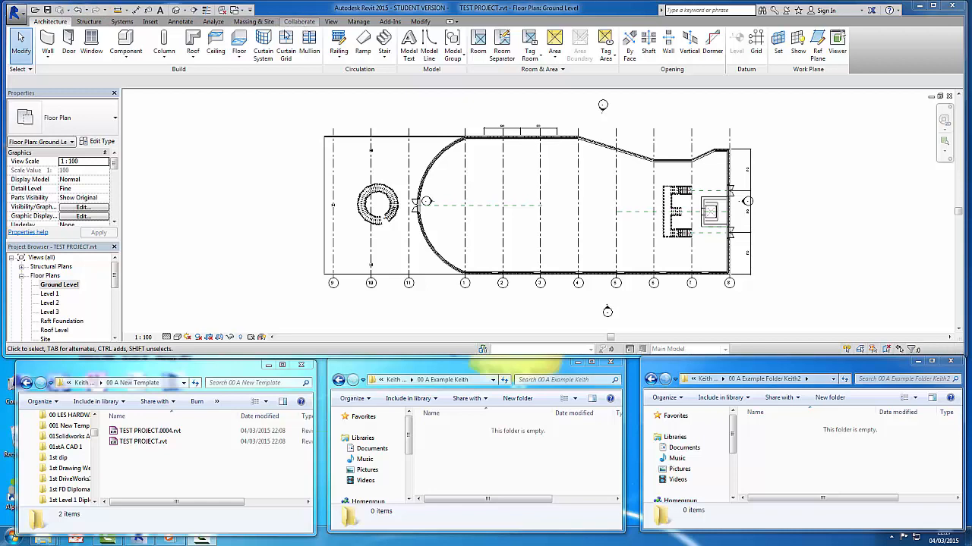
{"action": "left_click", "coordinate": [297, 23]}
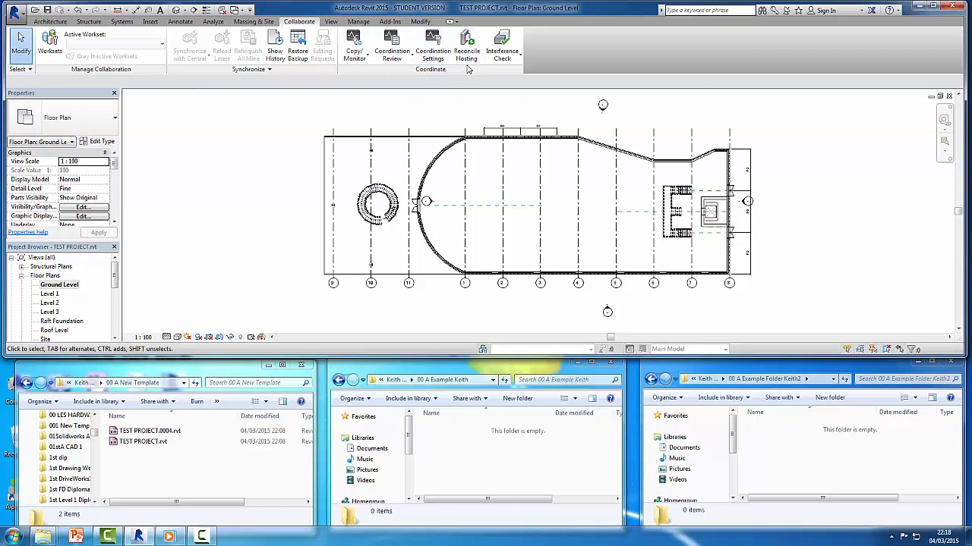
{"action": "left_click", "coordinate": [51, 45]}
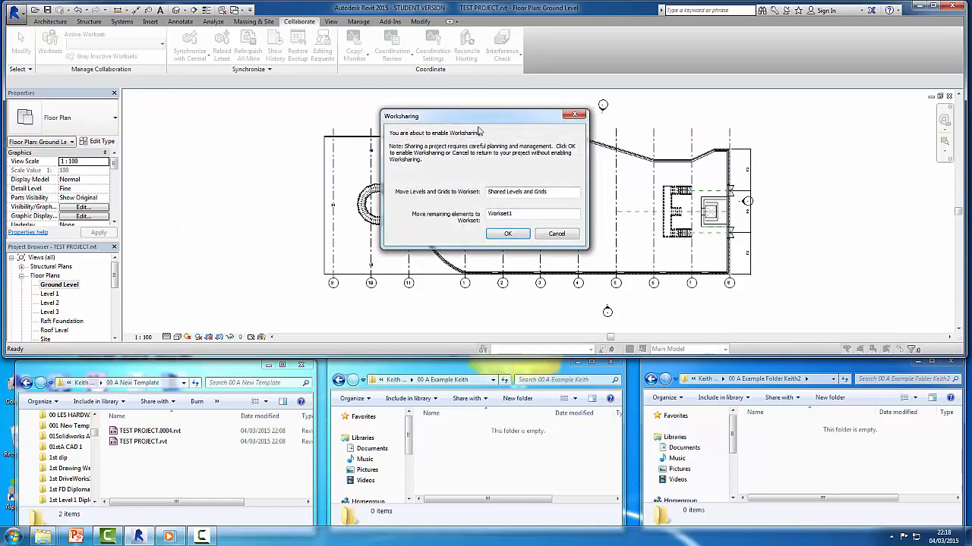
{"action": "left_click_drag", "start_coordinate": [476, 120], "coordinate": [473, 156]}
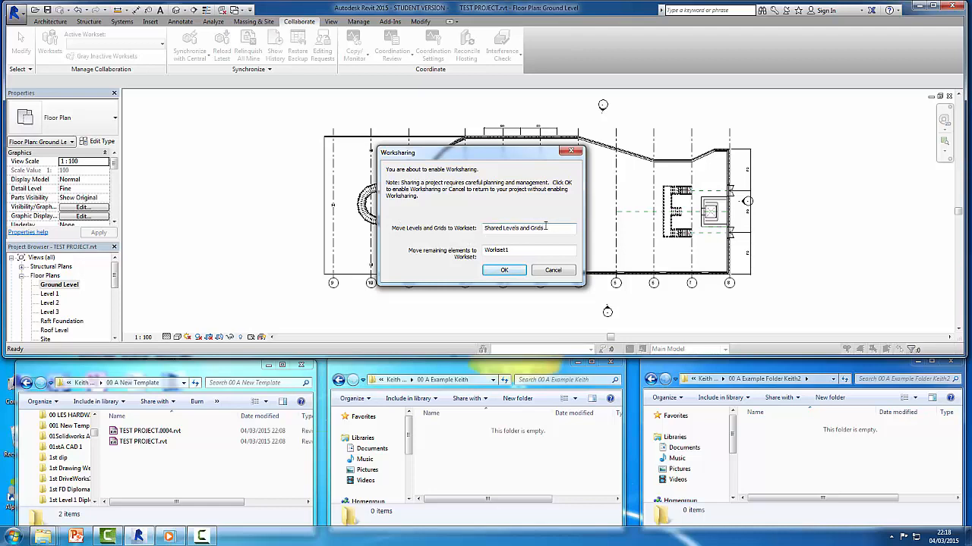
{"action": "left_click_drag", "start_coordinate": [546, 228], "coordinate": [478, 232]}
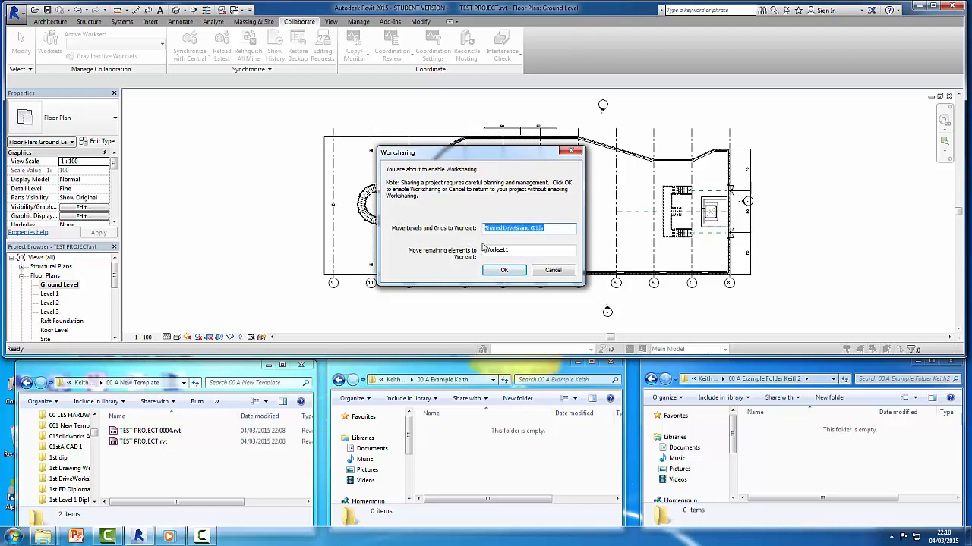
{"action": "left_click", "coordinate": [557, 228]}
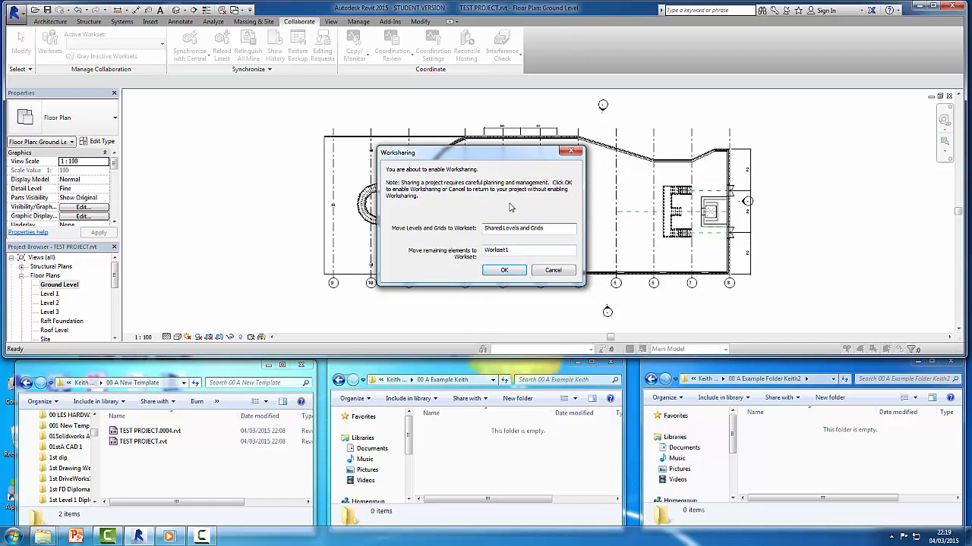
{"action": "double_click", "coordinate": [511, 251]}
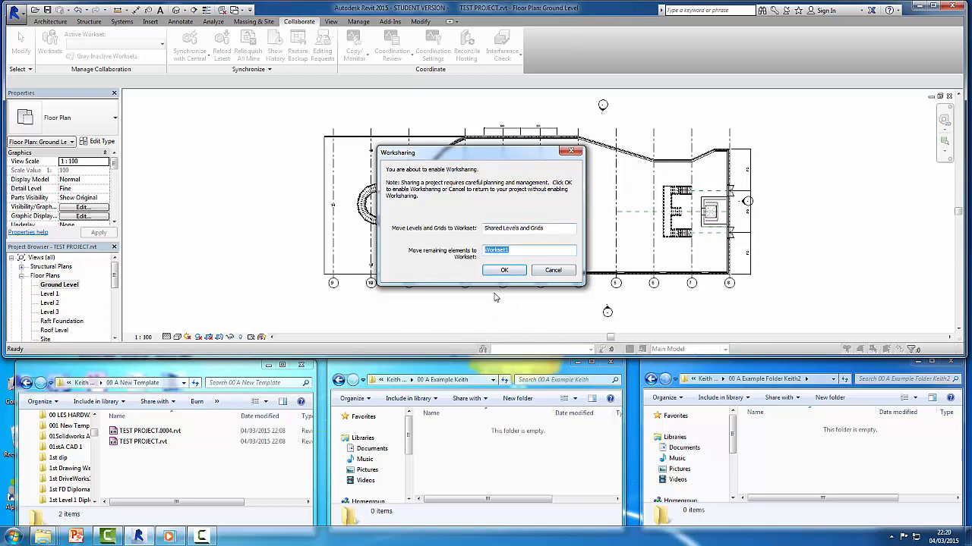
{"action": "left_click", "coordinate": [505, 272]}
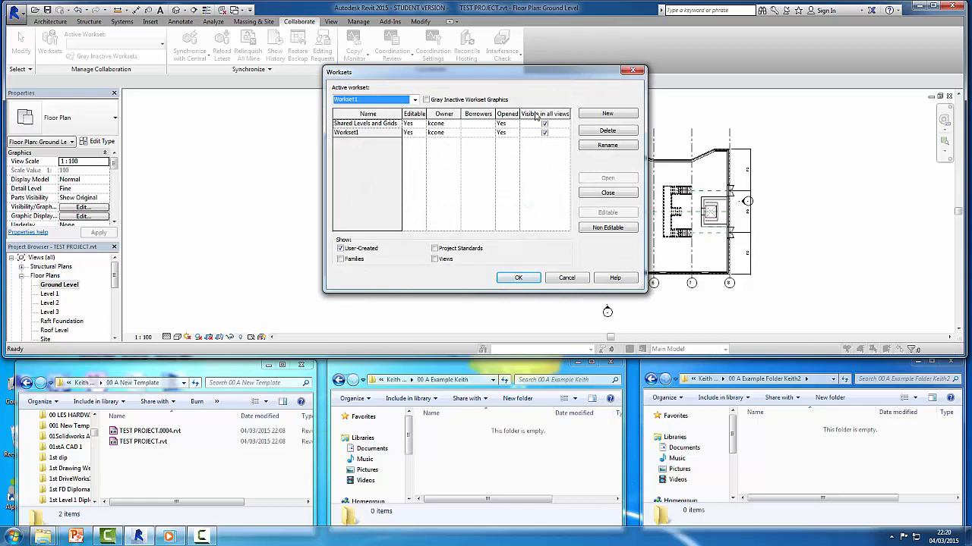
{"action": "left_click_drag", "start_coordinate": [511, 76], "coordinate": [523, 130]}
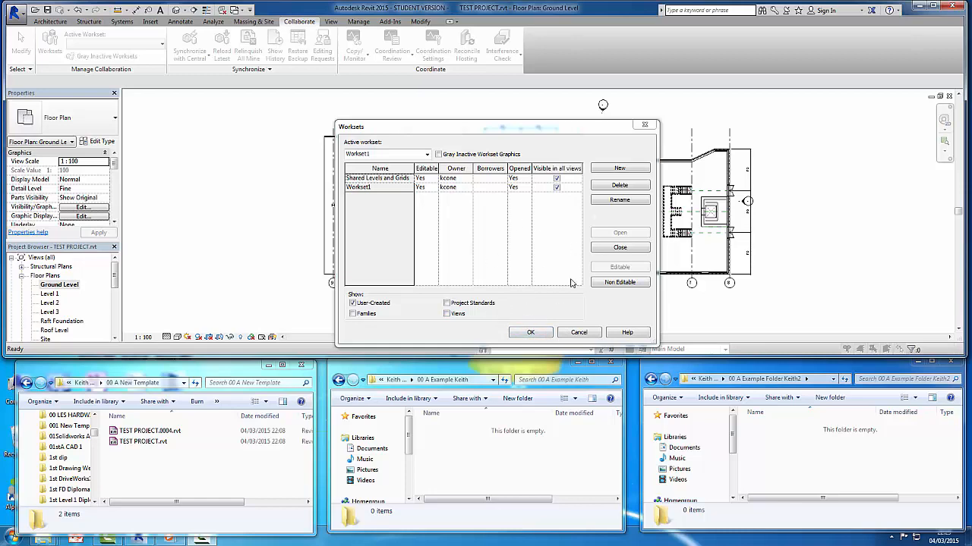
{"action": "left_click", "coordinate": [531, 334]}
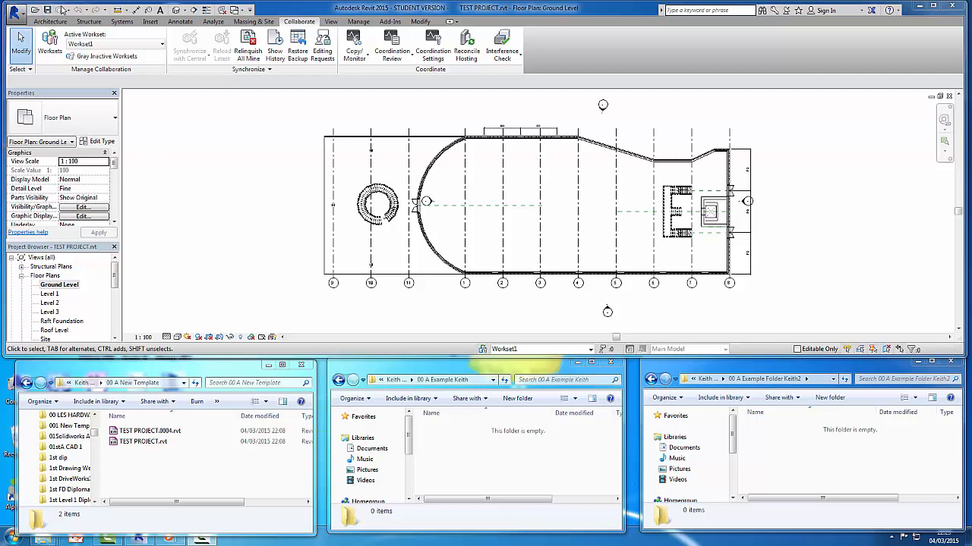
Save the workshared project as TEST PROJECT_WORKSET.rvt in the 00 A New Template folder
{"action": "left_click", "coordinate": [22, 15]}
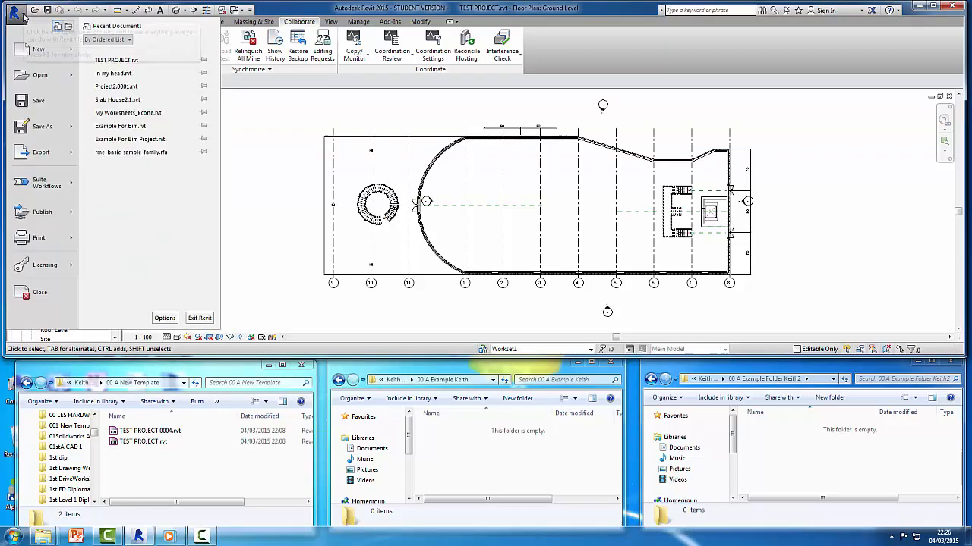
{"action": "mouse_move", "coordinate": [42, 126]}
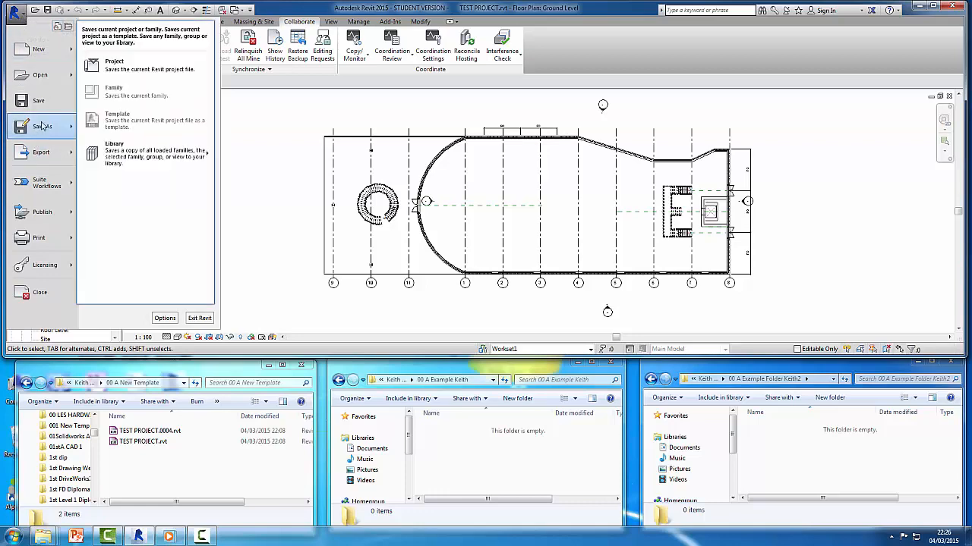
{"action": "left_click", "coordinate": [121, 71]}
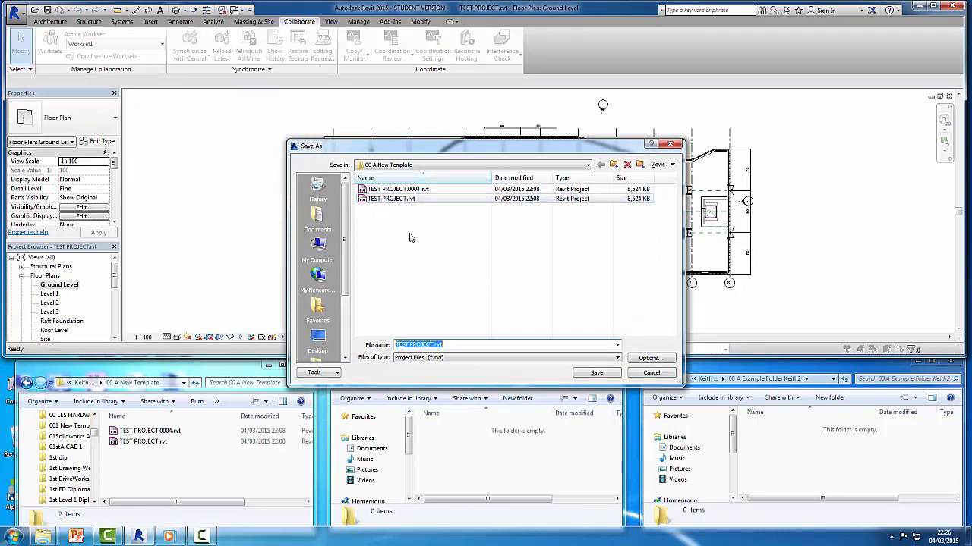
{"action": "left_click", "coordinate": [432, 345]}
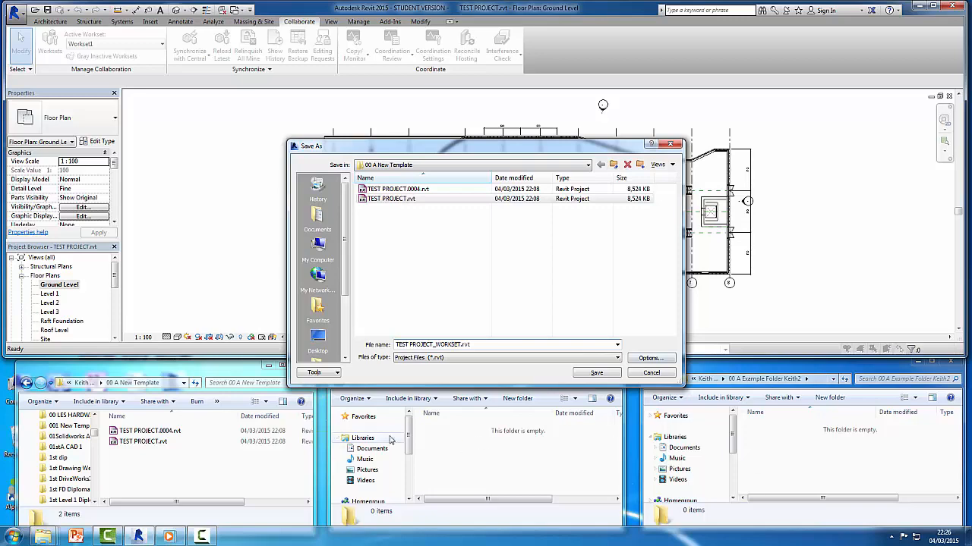
{"action": "left_click", "coordinate": [595, 374]}
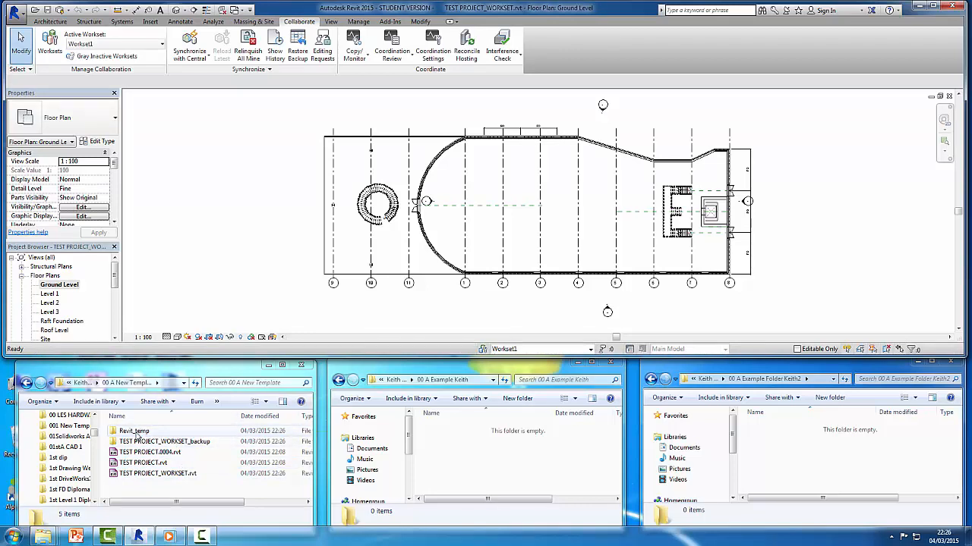
Examine the contents of the Revit_temp and TEST PROJECT_WORKSET_backup folders and return to the 00 A New Template folder
{"action": "double_click", "coordinate": [140, 433]}
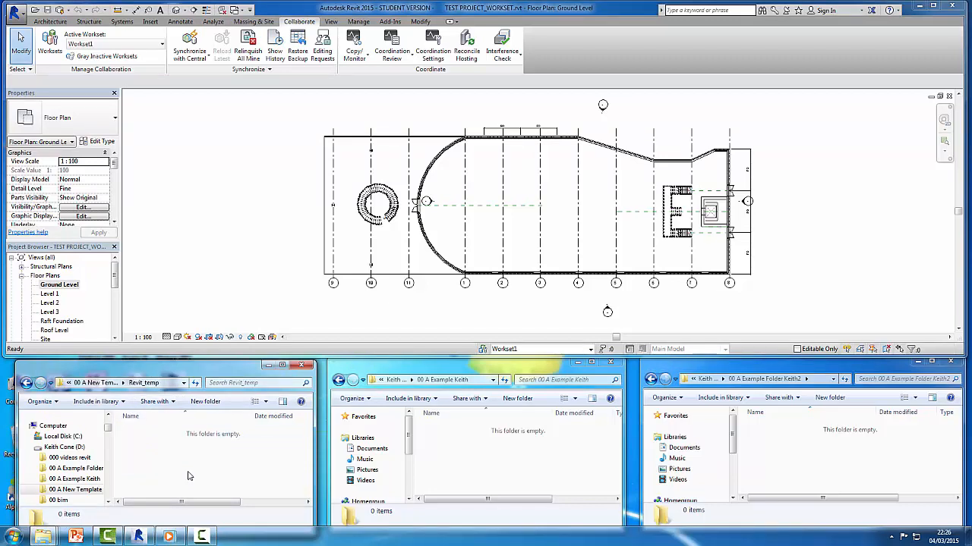
{"action": "left_click", "coordinate": [27, 383]}
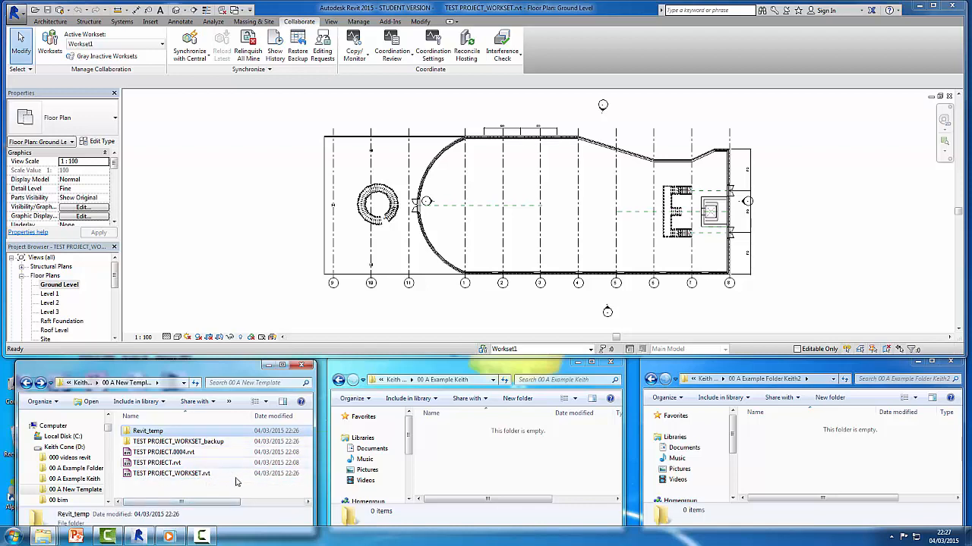
{"action": "double_click", "coordinate": [174, 441]}
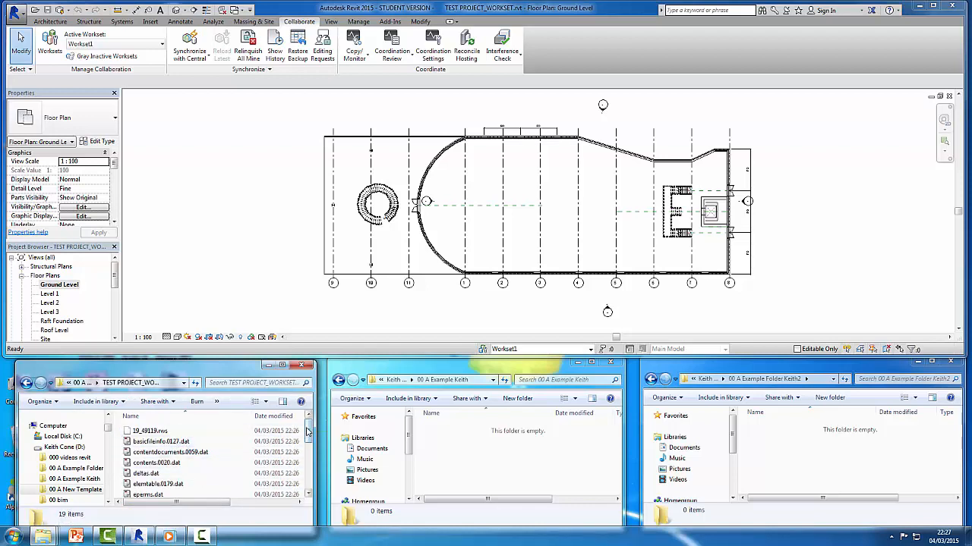
{"action": "left_click_drag", "start_coordinate": [307, 431], "coordinate": [308, 472]}
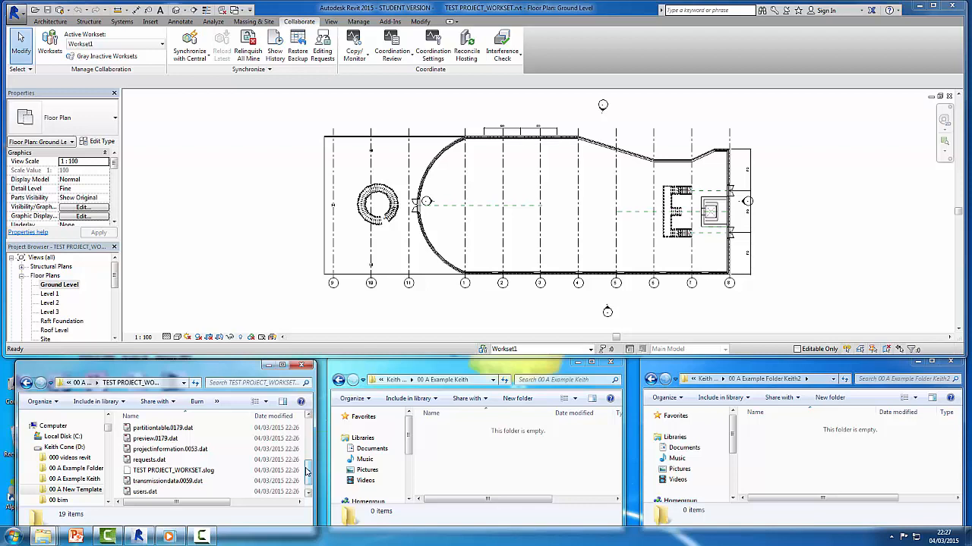
{"action": "left_click_drag", "start_coordinate": [307, 473], "coordinate": [305, 430]}
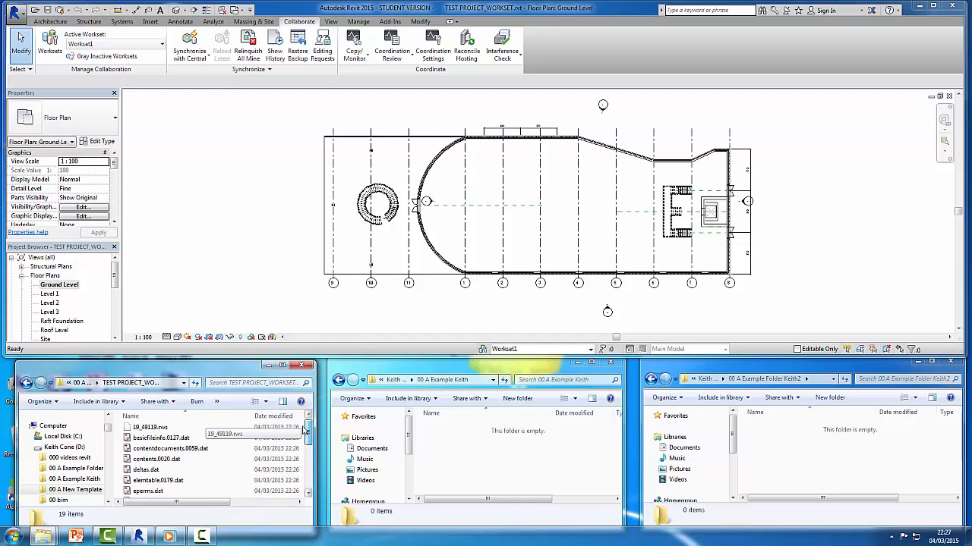
{"action": "left_click", "coordinate": [26, 383]}
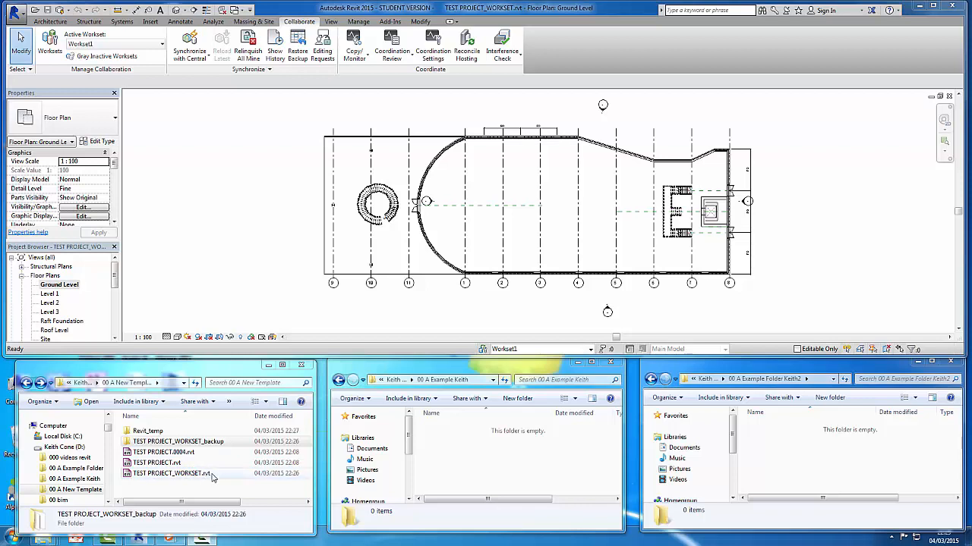
Close the open views of TEST PROJECT_WORKSET.rvt to close the central project
{"action": "left_click", "coordinate": [238, 223]}
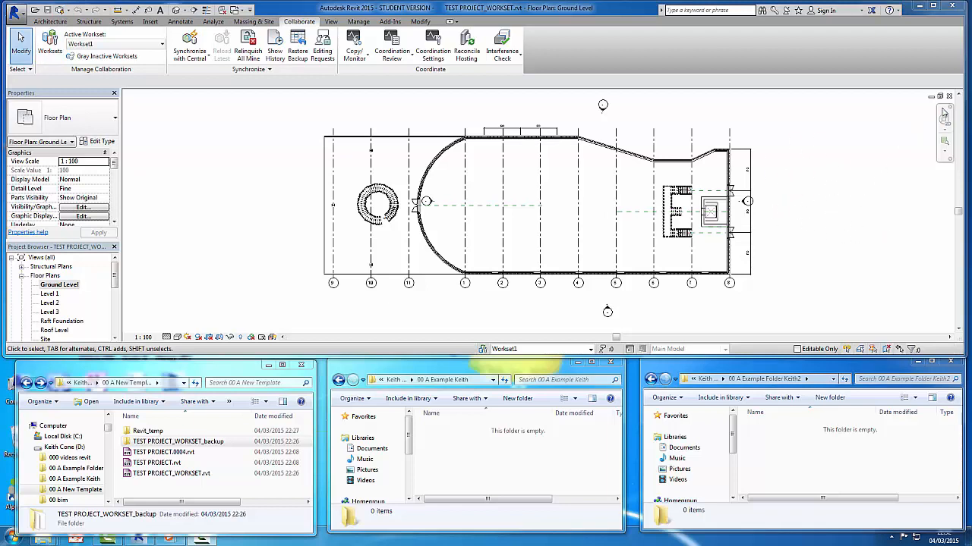
{"action": "left_click", "coordinate": [948, 96]}
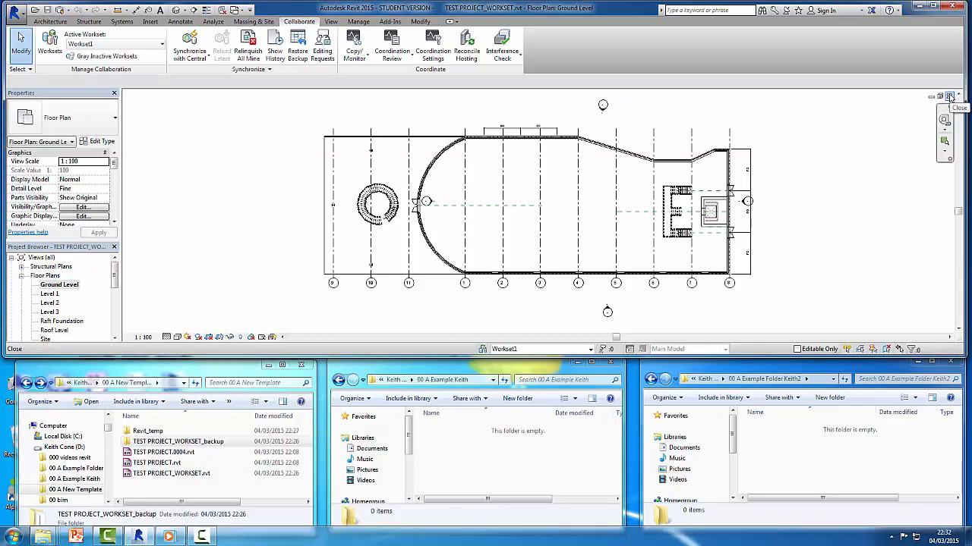
{"action": "left_click", "coordinate": [949, 97]}
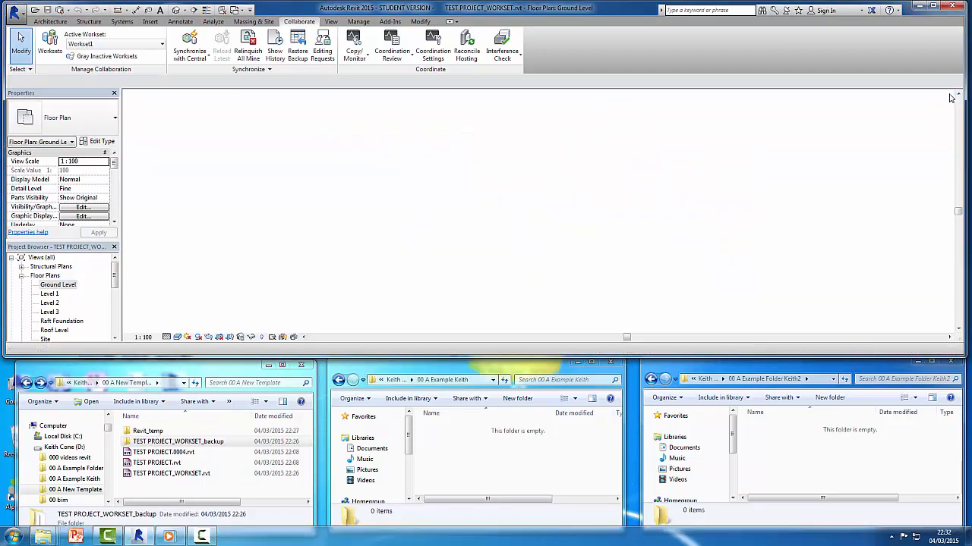
{"action": "left_click", "coordinate": [948, 97]}
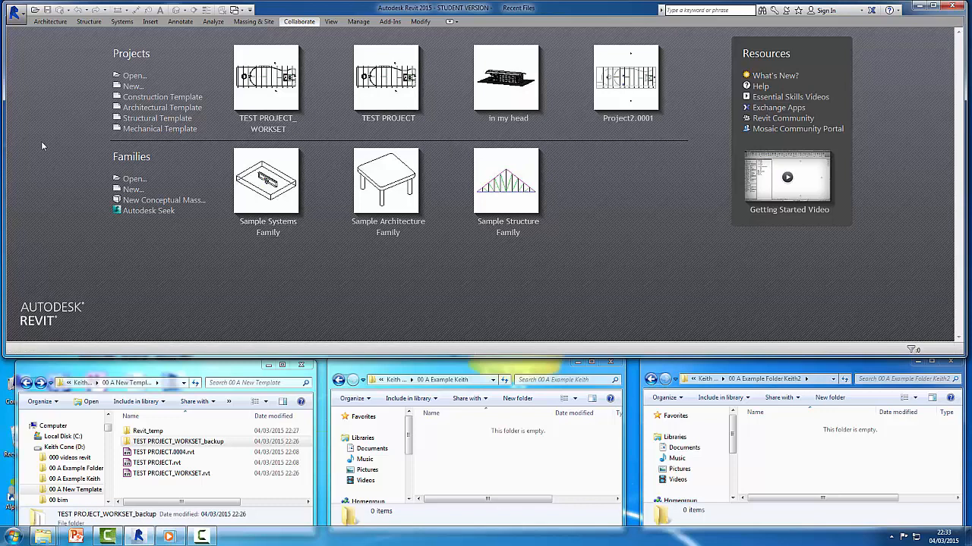
Open TEST PROJECT_WORKSET.rvt from the 00 A New Template folder with Create New Local enabled
{"action": "left_click", "coordinate": [133, 77]}
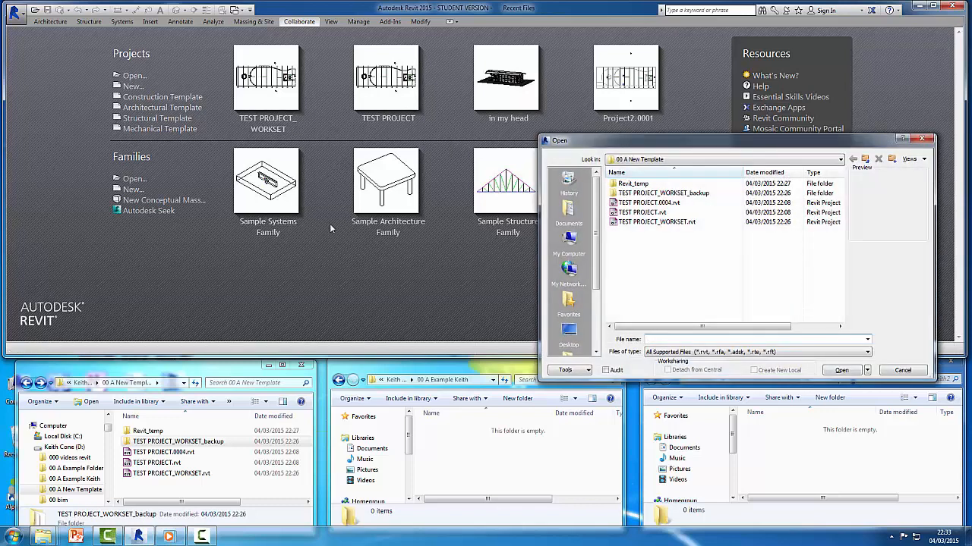
{"action": "left_click_drag", "start_coordinate": [725, 142], "coordinate": [438, 57]}
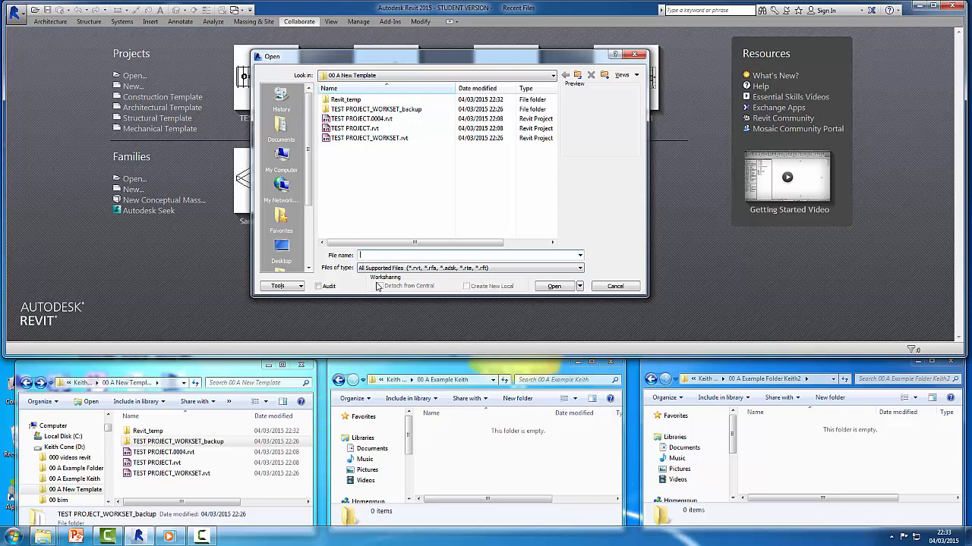
{"action": "left_click", "coordinate": [395, 138]}
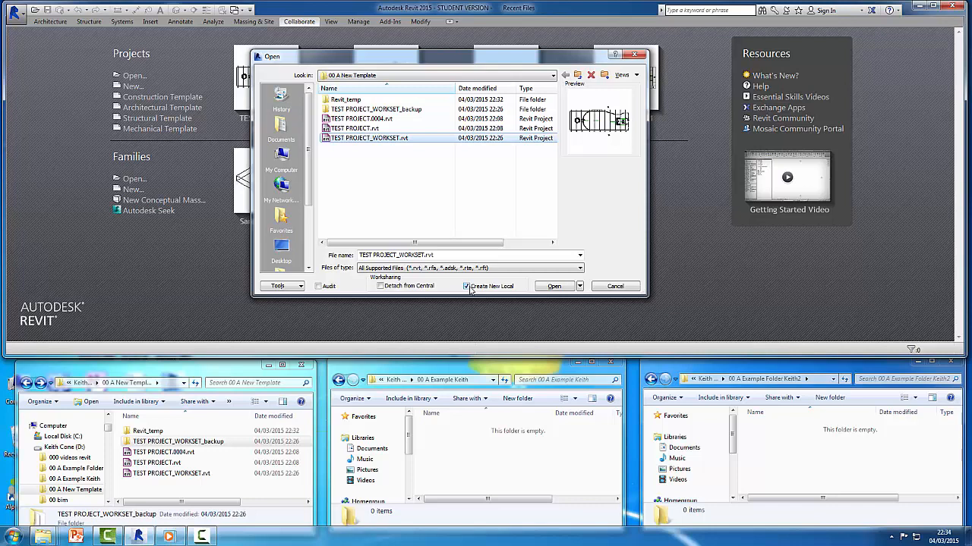
{"action": "left_click", "coordinate": [550, 287]}
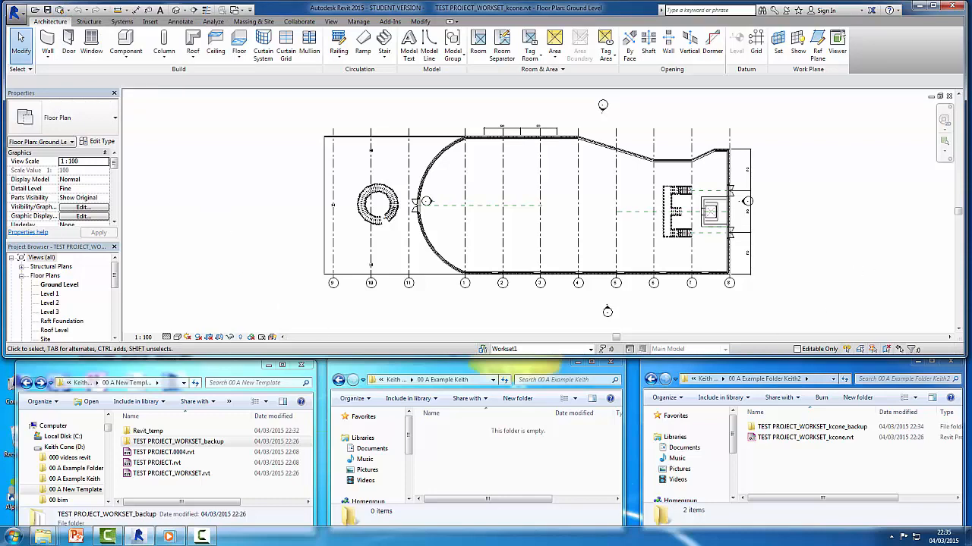
{"action": "left_click", "coordinate": [935, 6]}
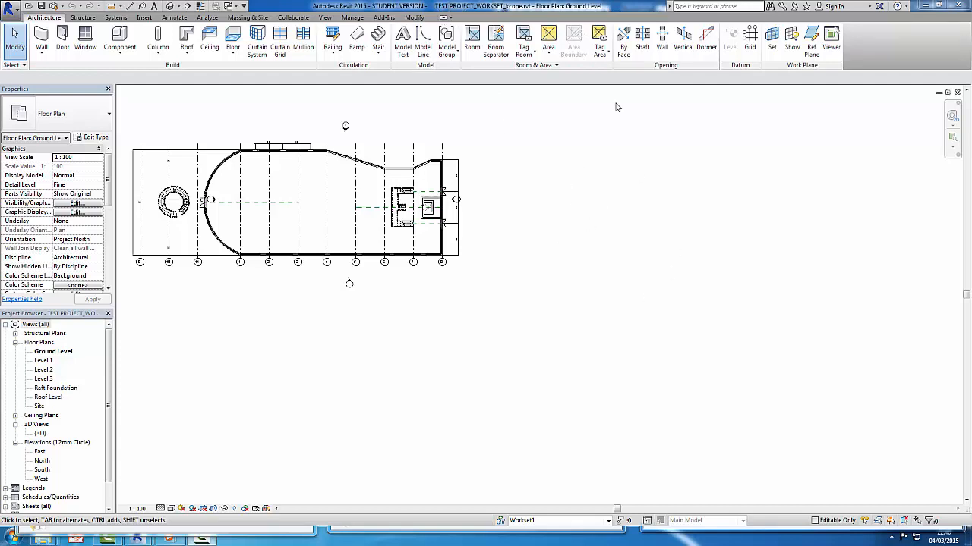
{"action": "left_click", "coordinate": [939, 6]}
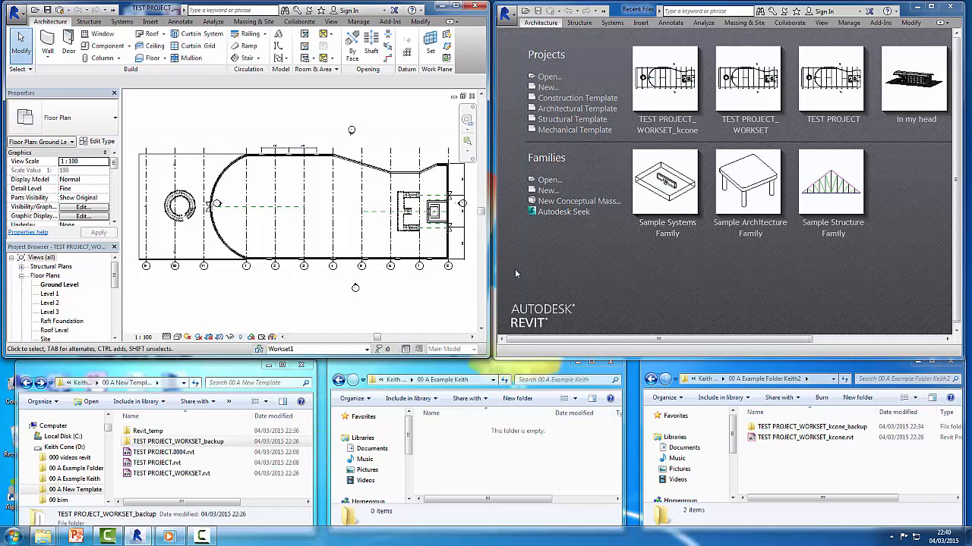
{"action": "left_click", "coordinate": [548, 78]}
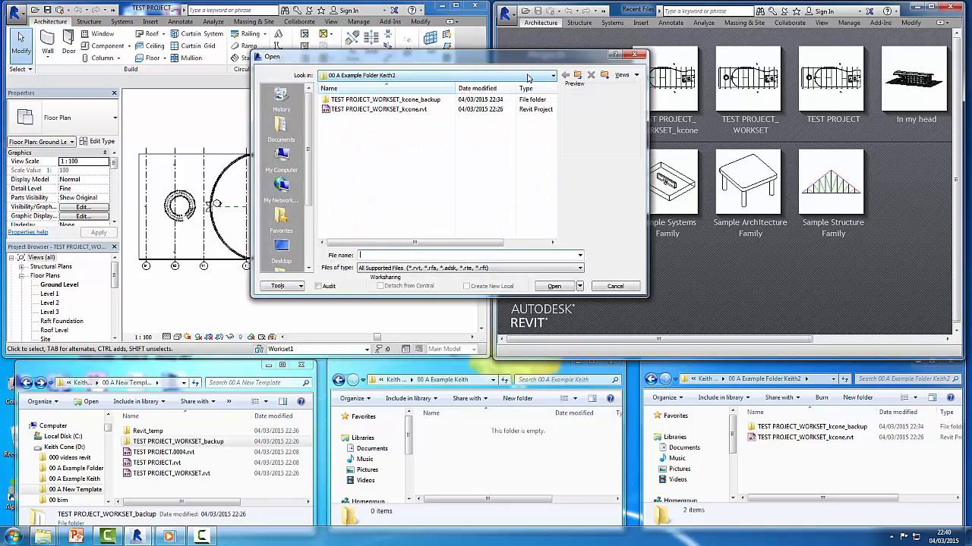
{"action": "left_click", "coordinate": [552, 76]}
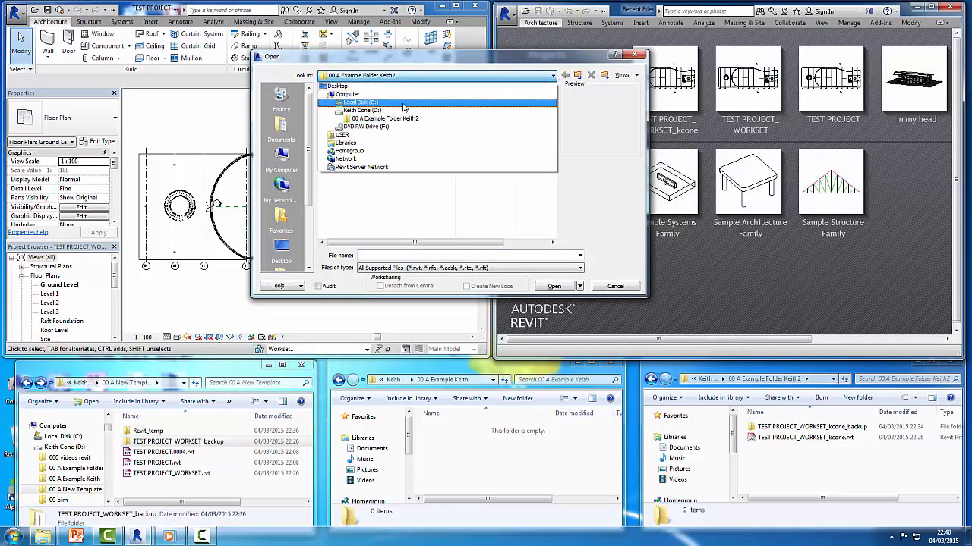
{"action": "left_click", "coordinate": [362, 110]}
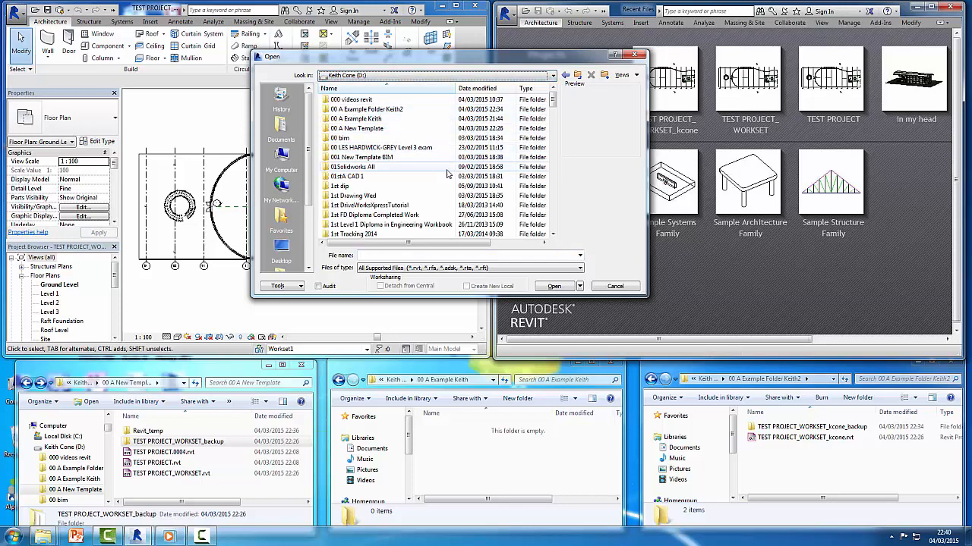
{"action": "left_click", "coordinate": [637, 57]}
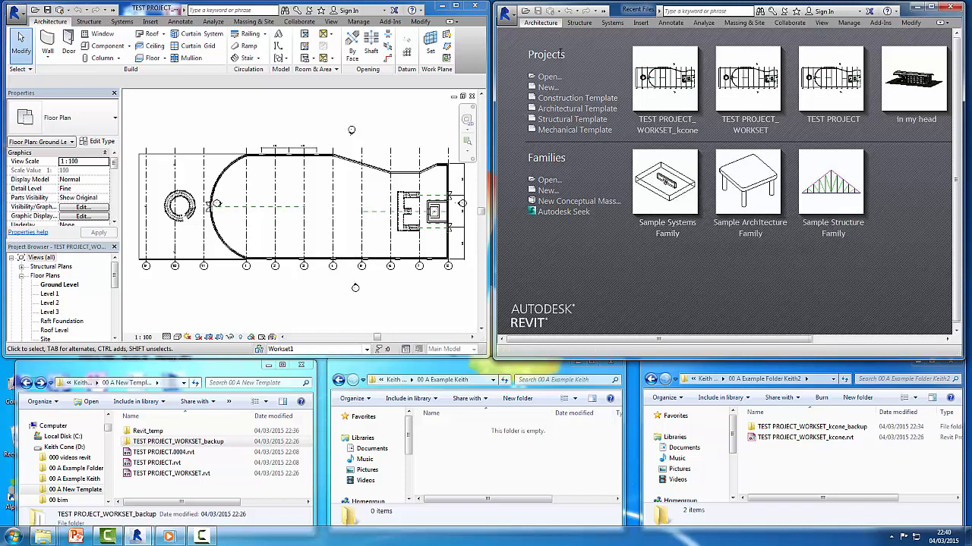
Open the second Revit session's options and review the username and the File Locations, User Interface and General settings
{"action": "left_click", "coordinate": [506, 15]}
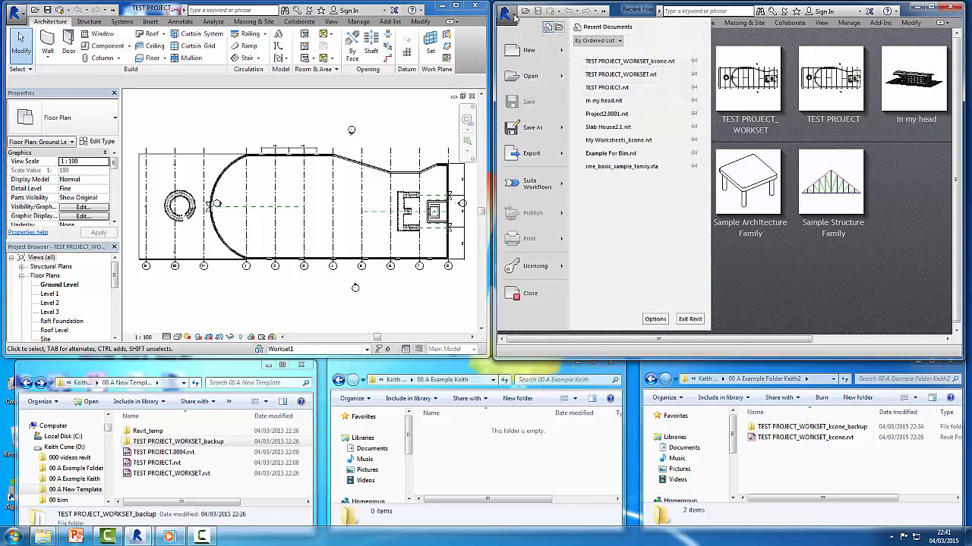
{"action": "left_click", "coordinate": [657, 320]}
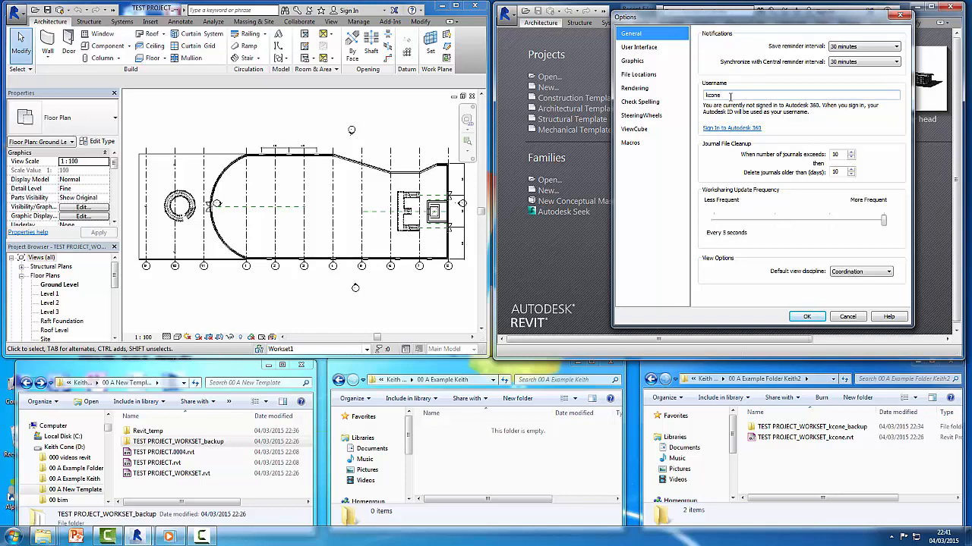
{"action": "type", "text": "e"}
{"action": "left_click", "coordinate": [648, 76]}
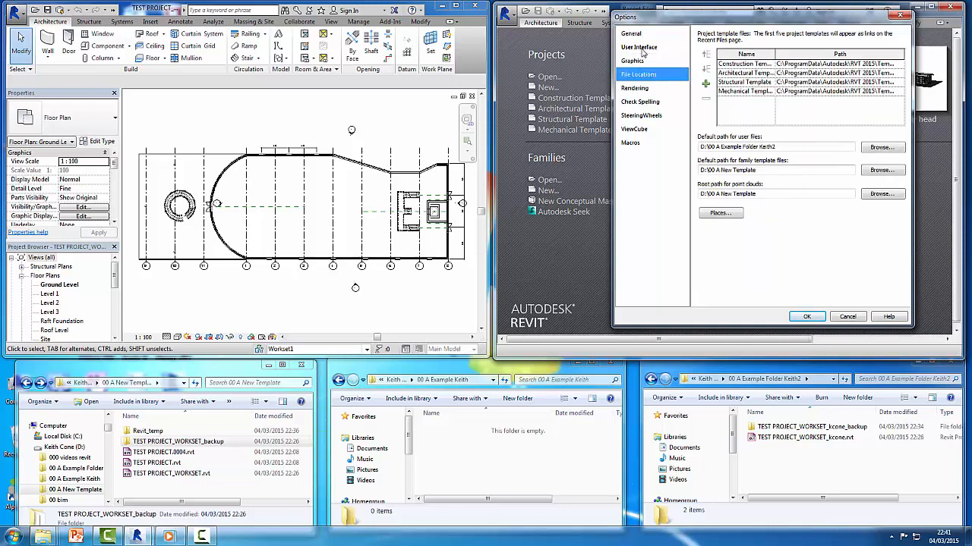
{"action": "left_click", "coordinate": [644, 48]}
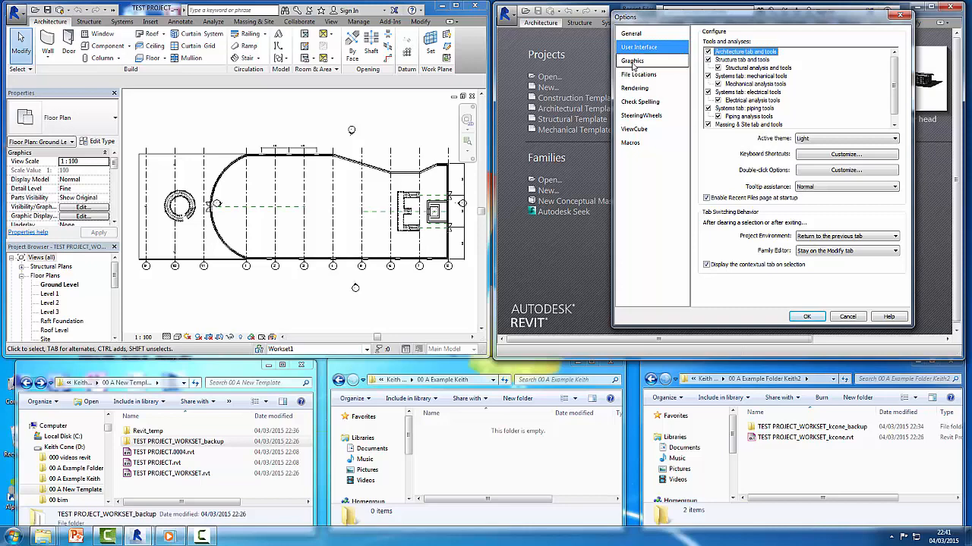
{"action": "left_click", "coordinate": [635, 35]}
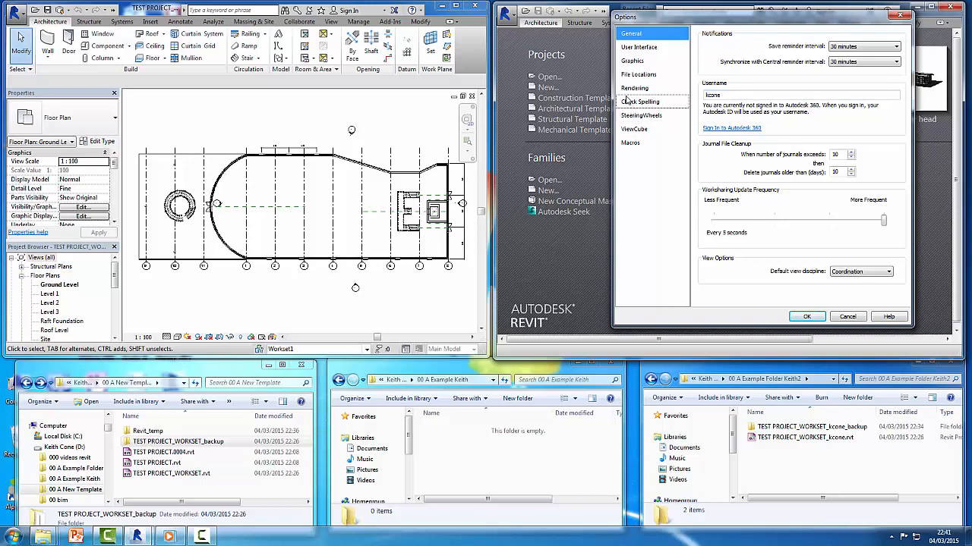
Set the second session's default path for user files to the 00 A Example Keith folder on drive D and apply the options
{"action": "left_click", "coordinate": [642, 75]}
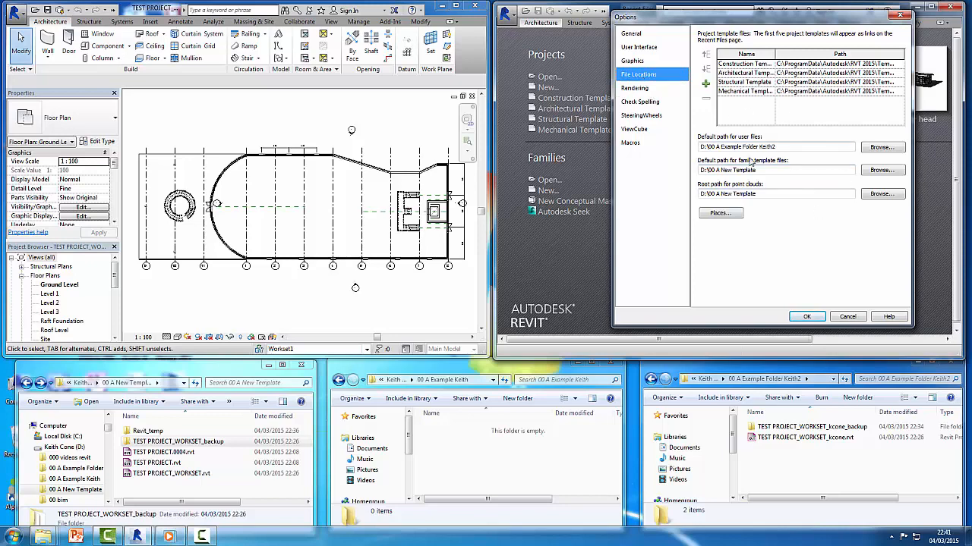
{"action": "left_click", "coordinate": [882, 147]}
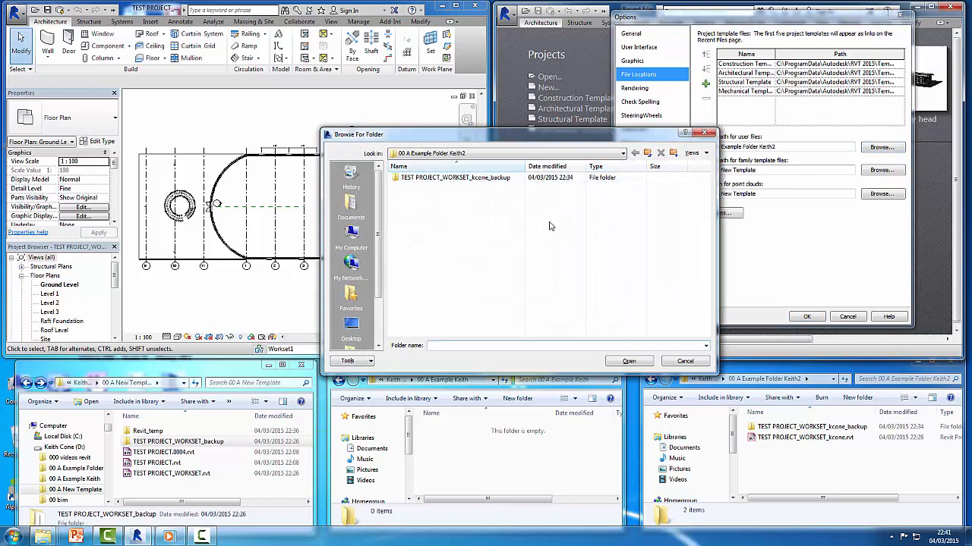
{"action": "left_click", "coordinate": [622, 154]}
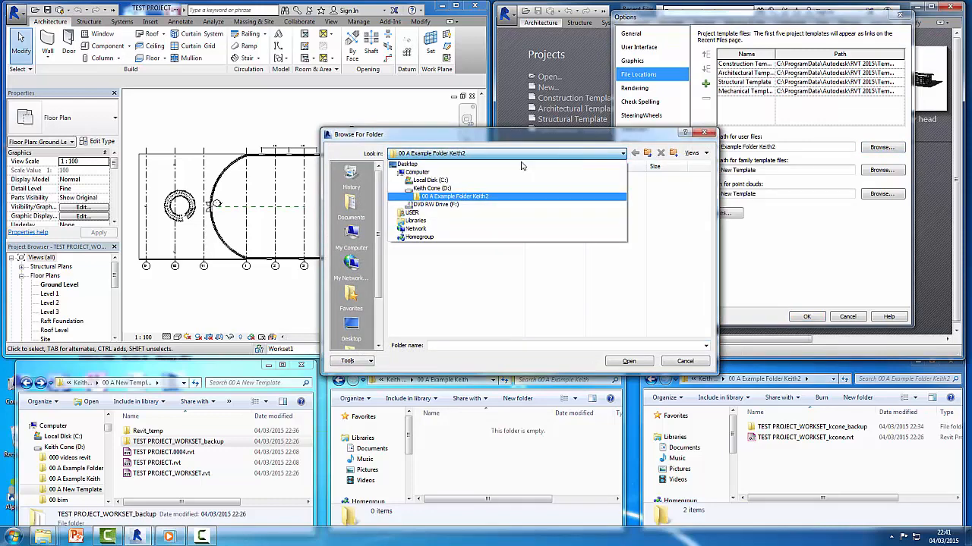
{"action": "left_click", "coordinate": [458, 189]}
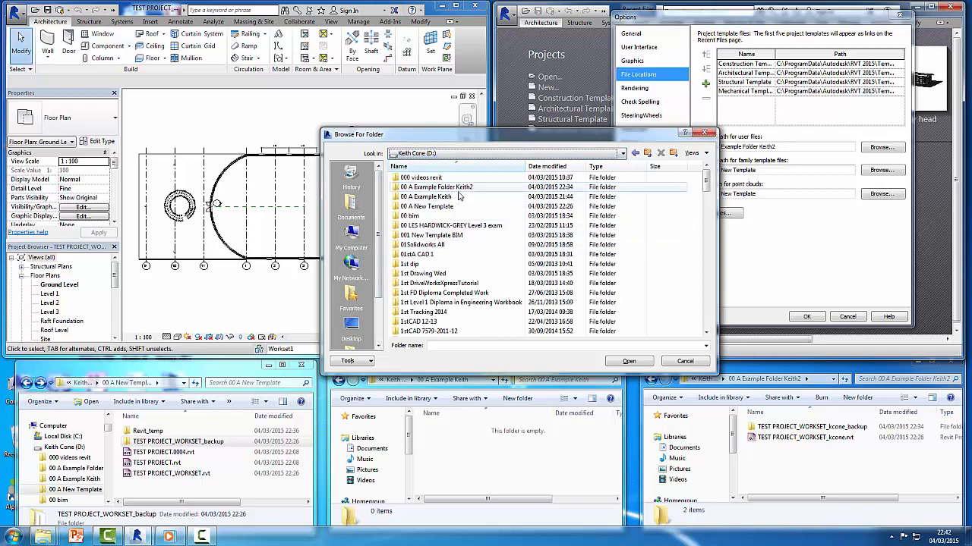
{"action": "left_click_drag", "start_coordinate": [528, 136], "coordinate": [499, 85]}
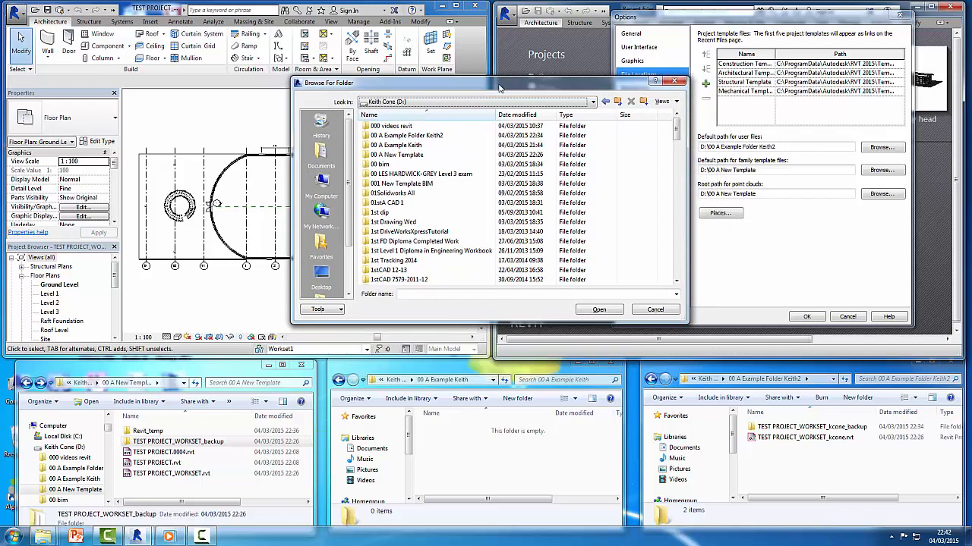
{"action": "double_click", "coordinate": [403, 146]}
{"action": "left_click", "coordinate": [599, 311]}
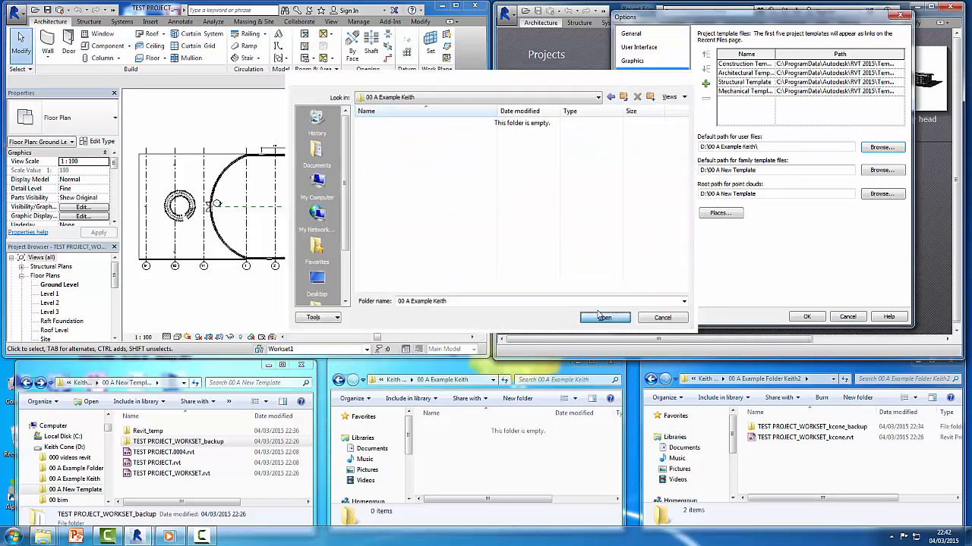
{"action": "left_click", "coordinate": [807, 317]}
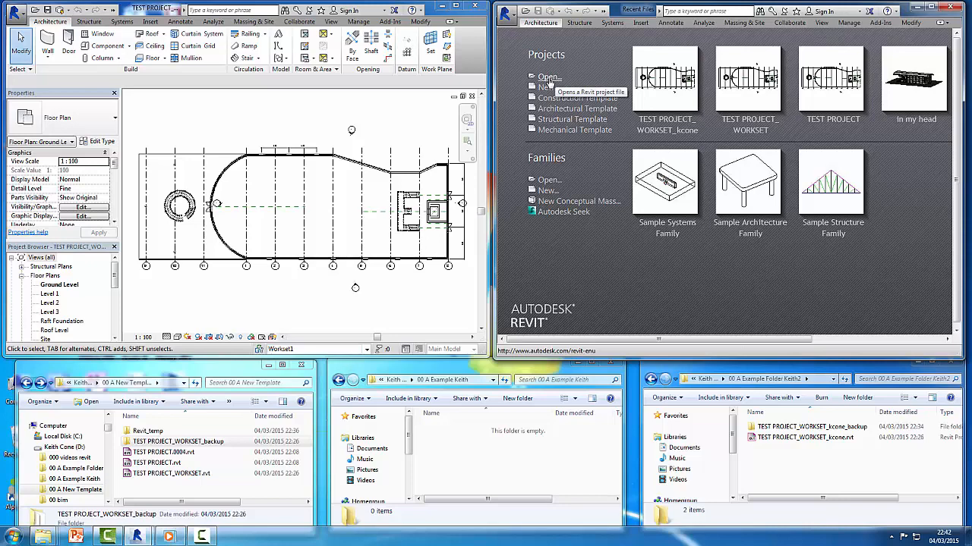
Open TEST PROJECT_WORKSET.rvt from the 00 A New Template folder in the second session with Create New Local enabled
{"action": "left_click", "coordinate": [548, 78]}
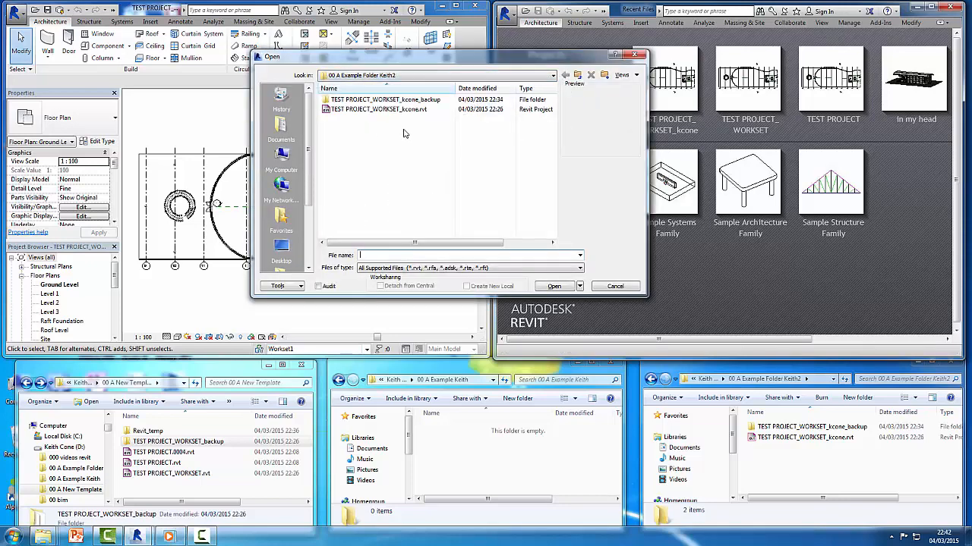
{"action": "left_click", "coordinate": [552, 75]}
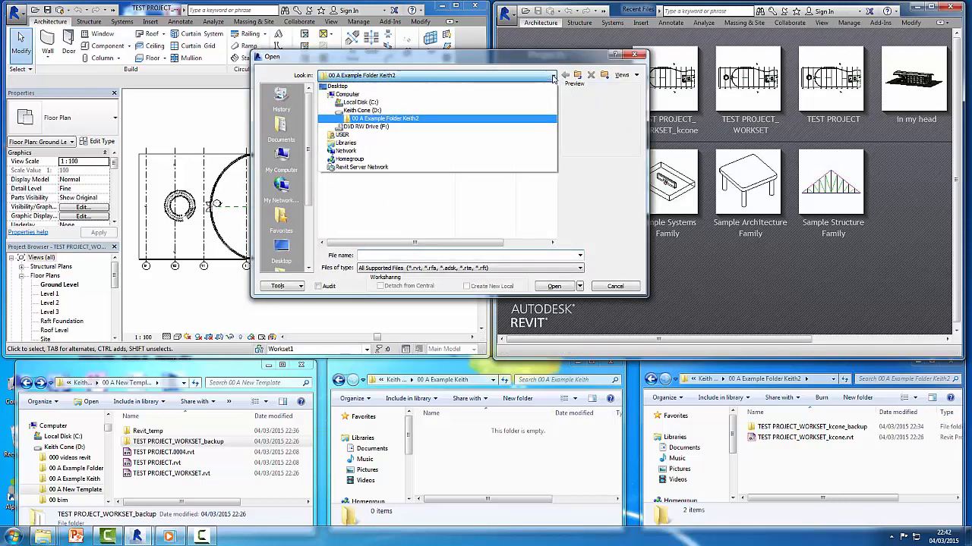
{"action": "left_click", "coordinate": [383, 114]}
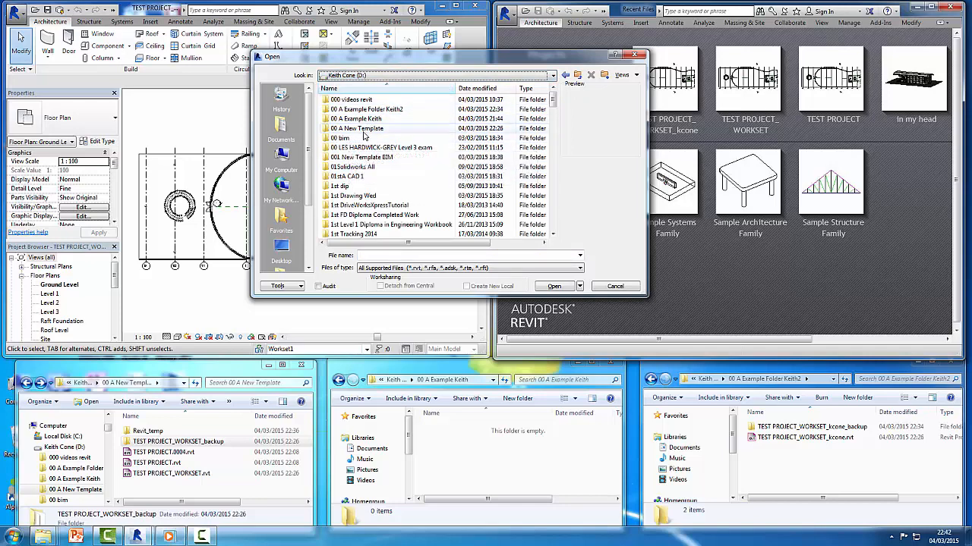
{"action": "left_click", "coordinate": [366, 130]}
{"action": "double_click", "coordinate": [366, 130]}
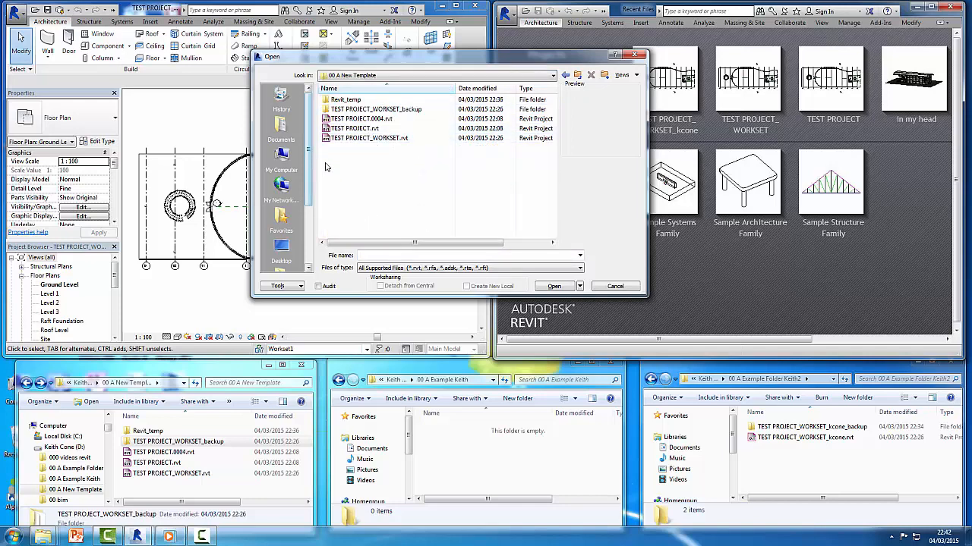
{"action": "left_click", "coordinate": [365, 138]}
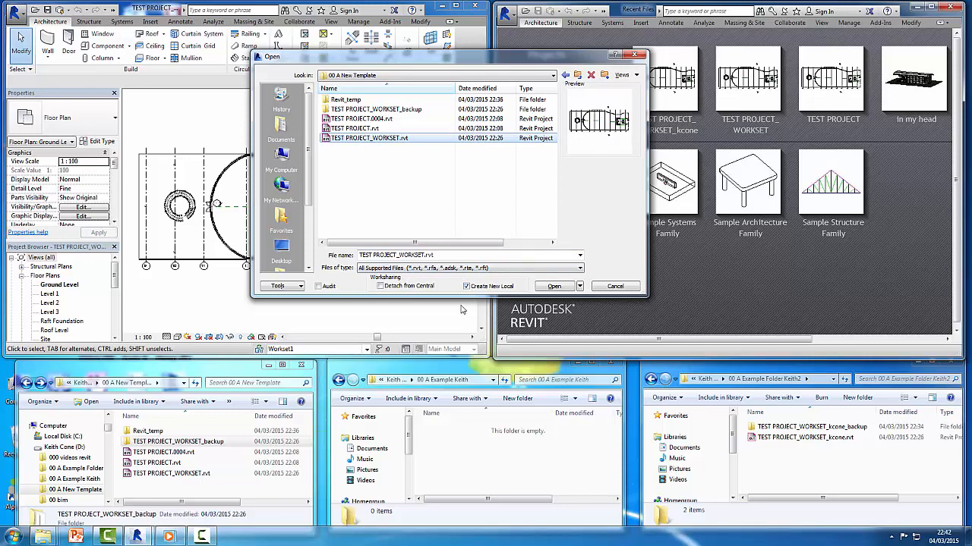
{"action": "left_click", "coordinate": [551, 287]}
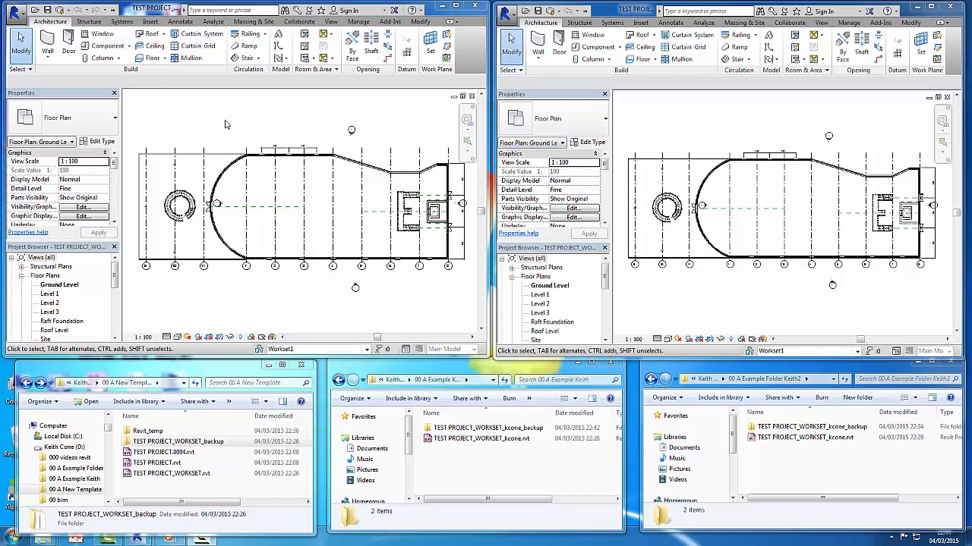
{"action": "key", "text": "z"}
{"action": "key", "text": "r"}
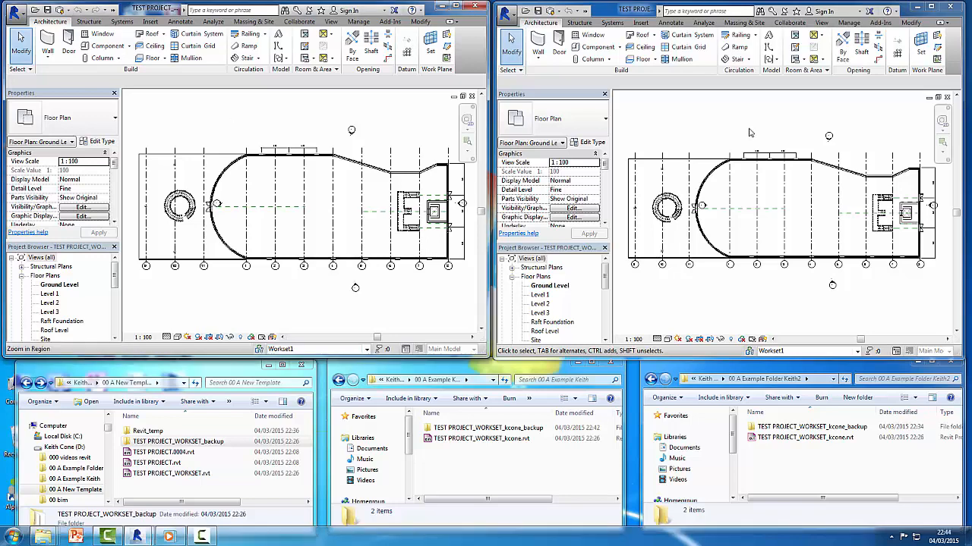
{"action": "key", "text": "Escape"}
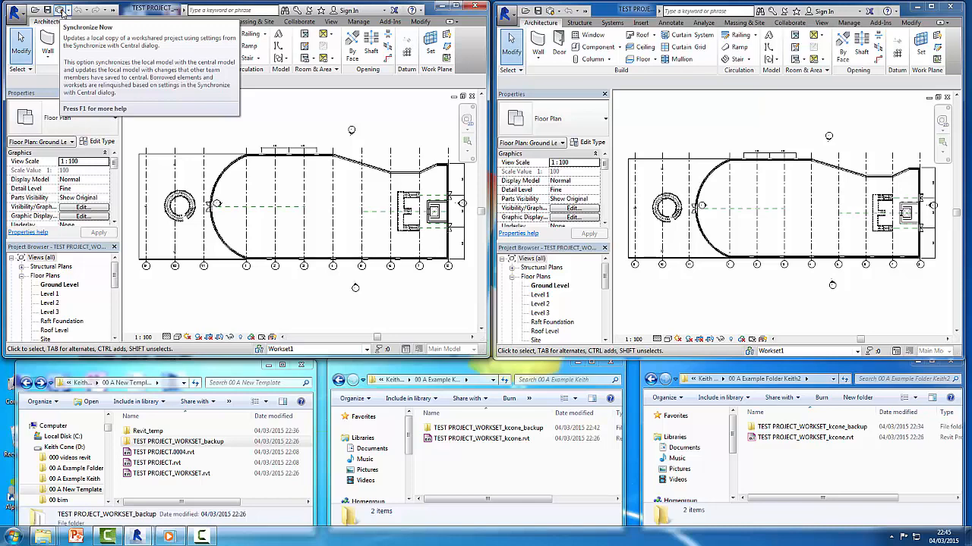
Synchronize the first session's local model with the central file, and review the Synchronize with Central settings without applying them
{"action": "left_click", "coordinate": [61, 11]}
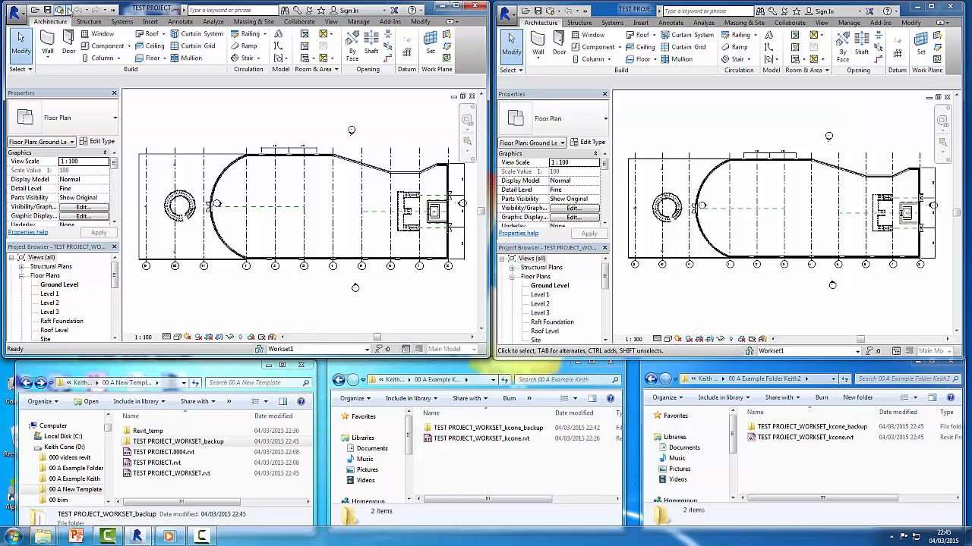
{"action": "left_click", "coordinate": [69, 11]}
{"action": "left_click", "coordinate": [91, 26]}
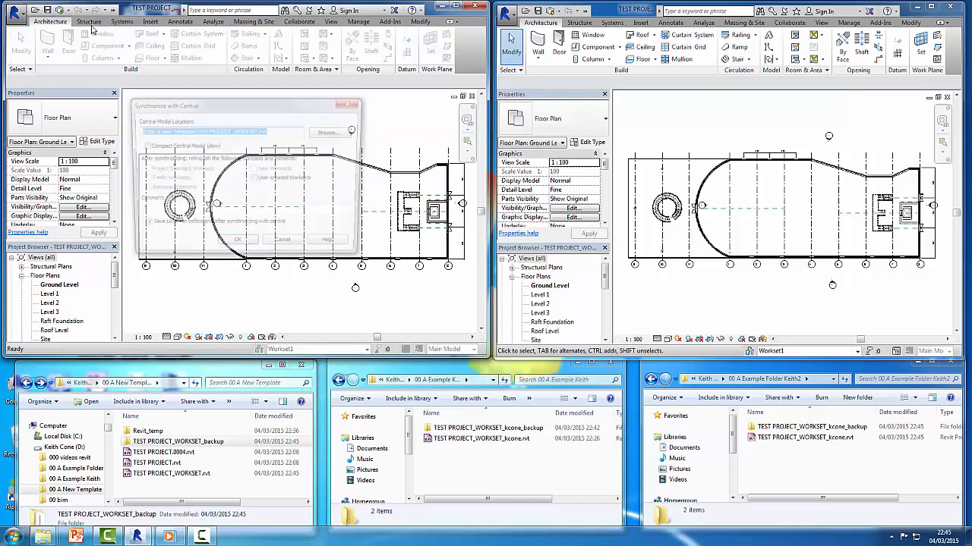
{"action": "left_click_drag", "start_coordinate": [281, 111], "coordinate": [368, 112]}
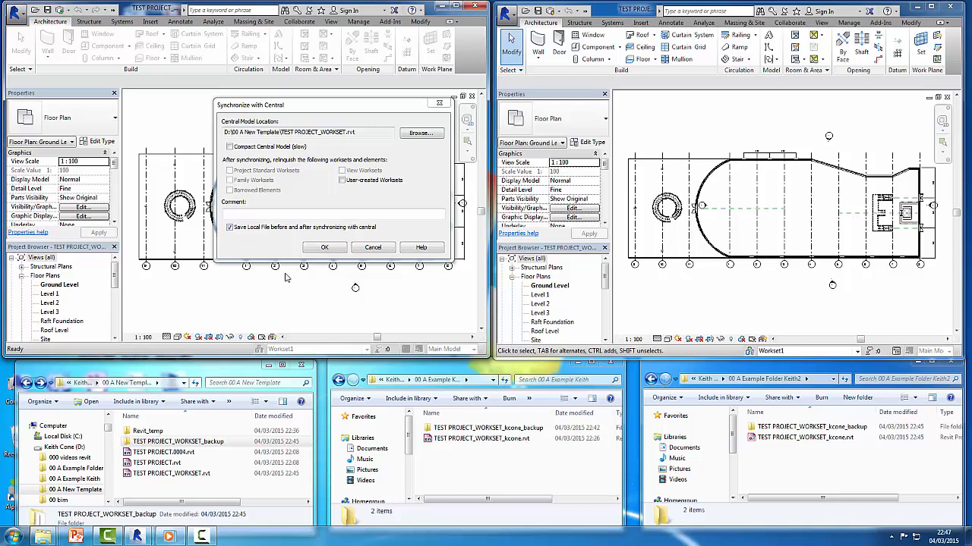
{"action": "left_click", "coordinate": [372, 248]}
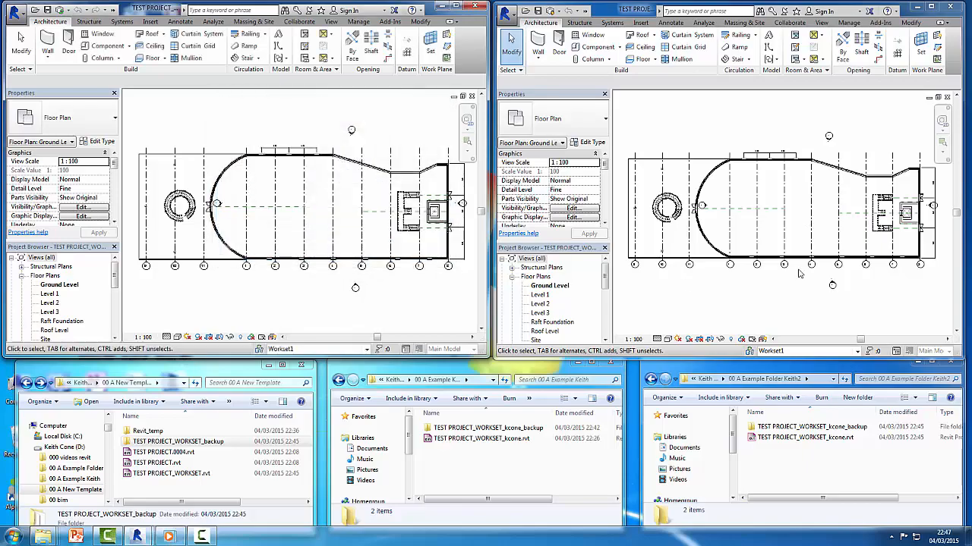